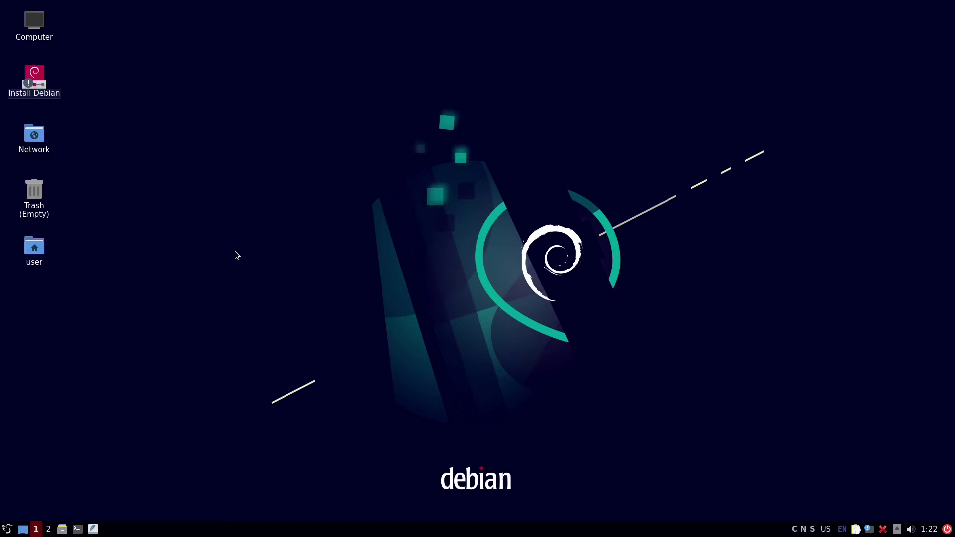
Launch Firefox ESR from the Internet menu and drag its window to the screen centre.
{"action": "left_click", "coordinate": [7, 529]}
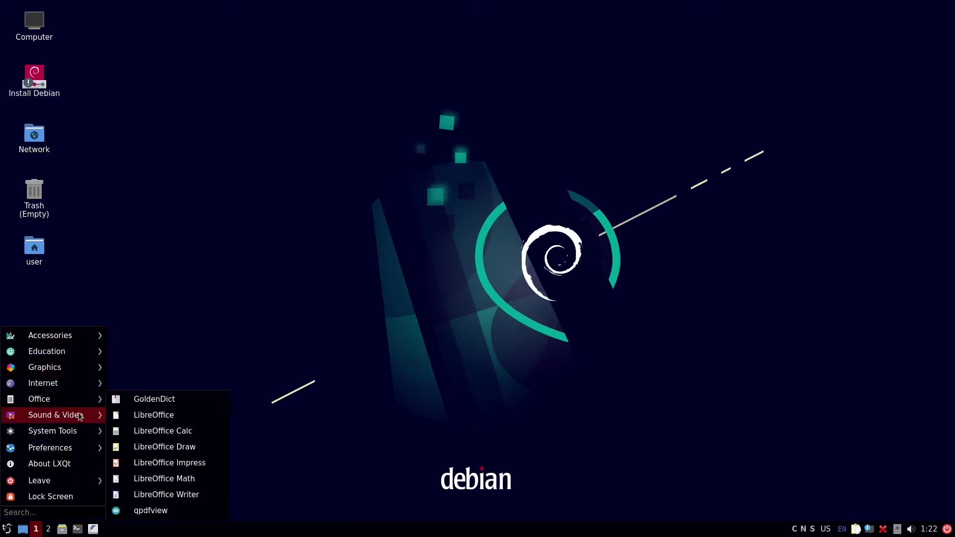
{"action": "mouse_move", "coordinate": [83, 388]}
{"action": "left_click", "coordinate": [164, 399]}
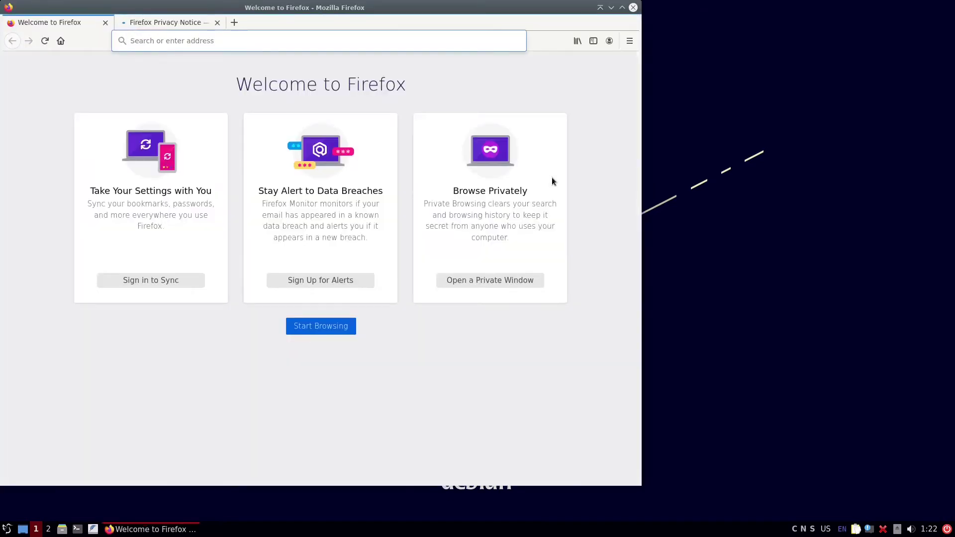
{"action": "left_click_drag", "start_coordinate": [424, 11], "coordinate": [604, 19]}
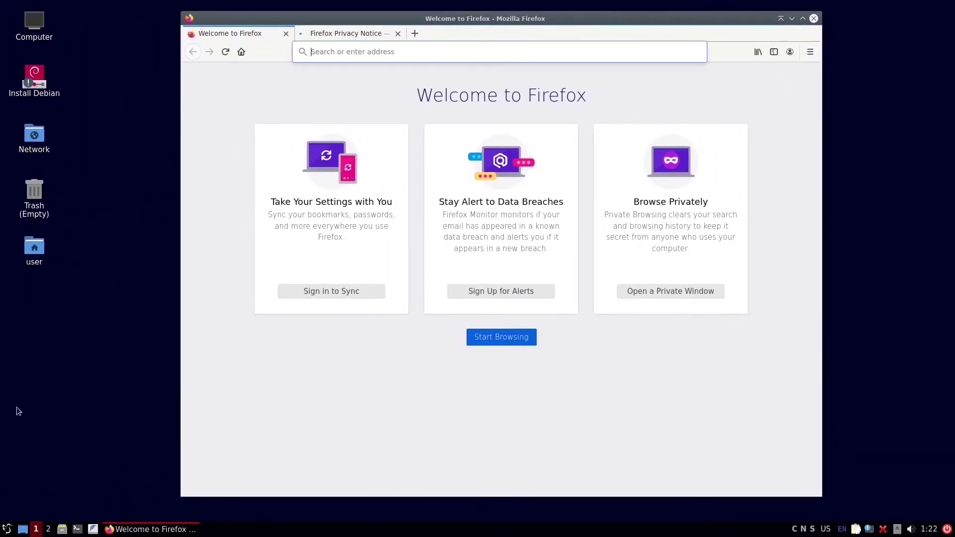
Close the Privacy Notice tab and search Google for 'debian', scrolling through the results.
{"action": "left_click", "coordinate": [397, 34]}
{"action": "left_click", "coordinate": [387, 47]}
{"action": "type", "text": "de"}
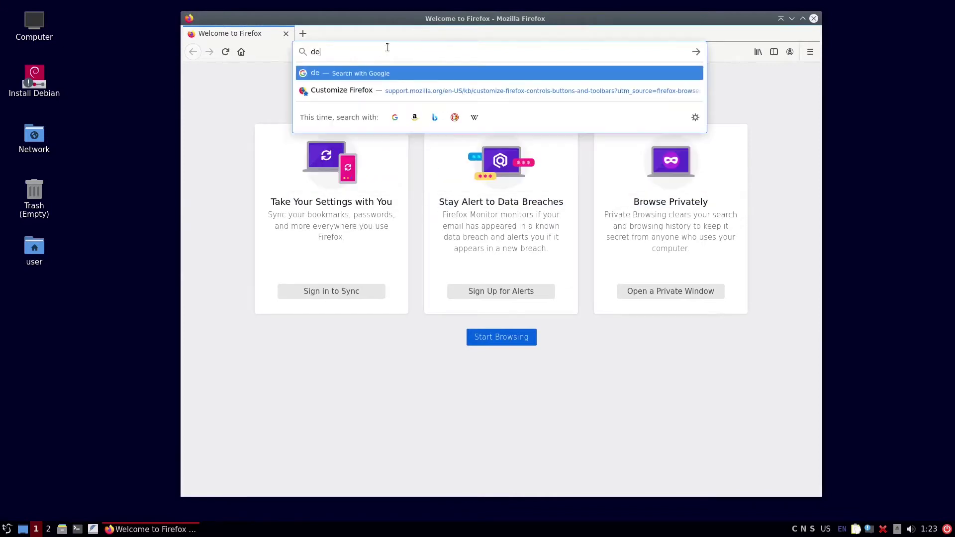
{"action": "type", "text": "bian"}
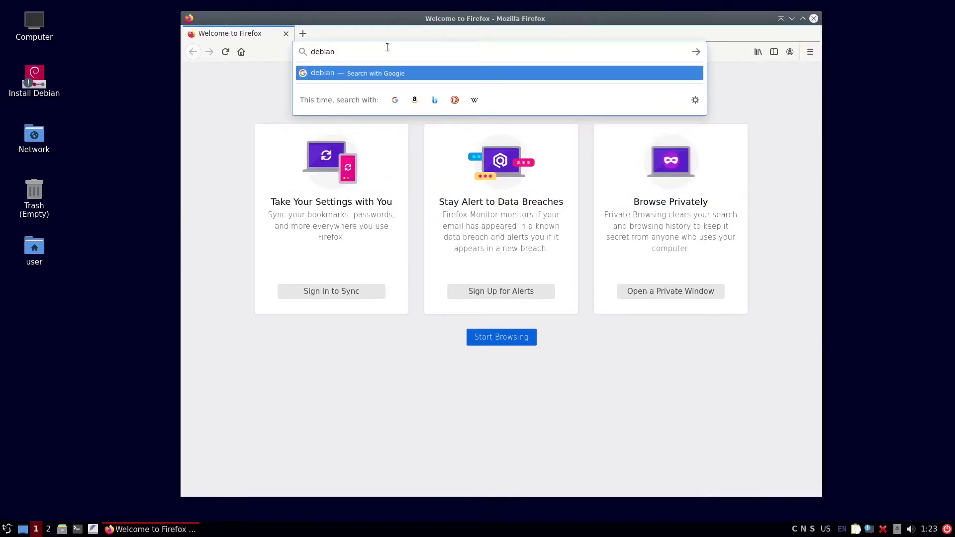
{"action": "key", "text": "Return"}
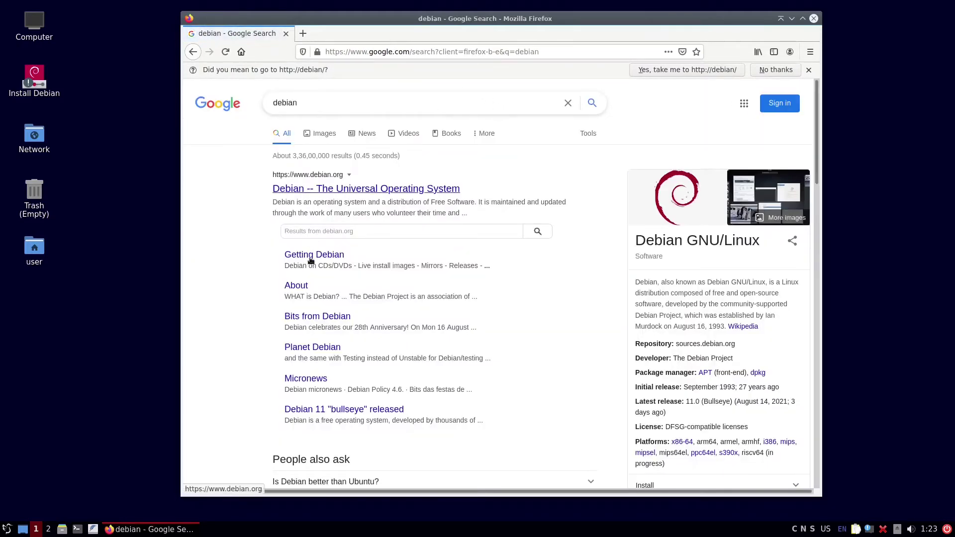
{"action": "scroll", "coordinate": [316, 246], "scroll_direction": "down", "scroll_amount": 1}
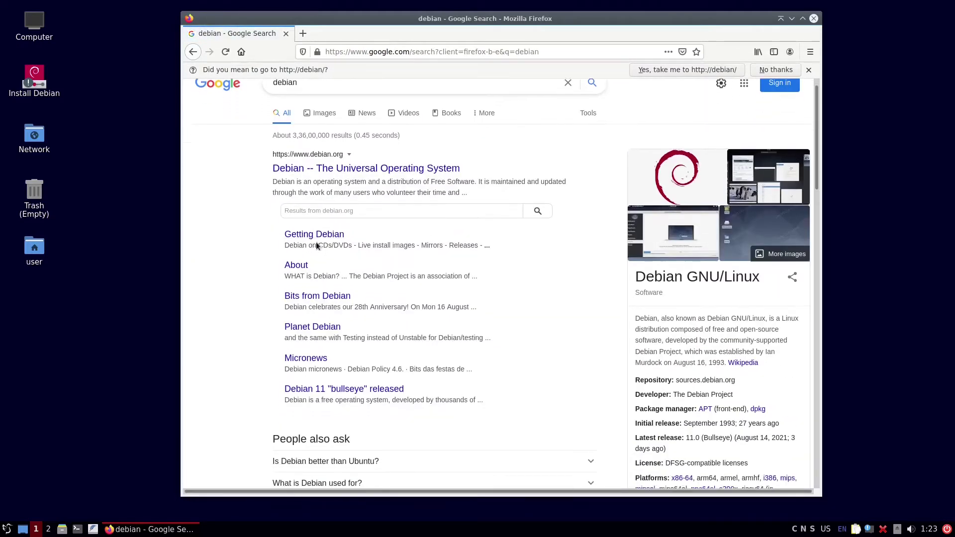
{"action": "scroll", "coordinate": [439, 240], "scroll_direction": "down", "scroll_amount": 5}
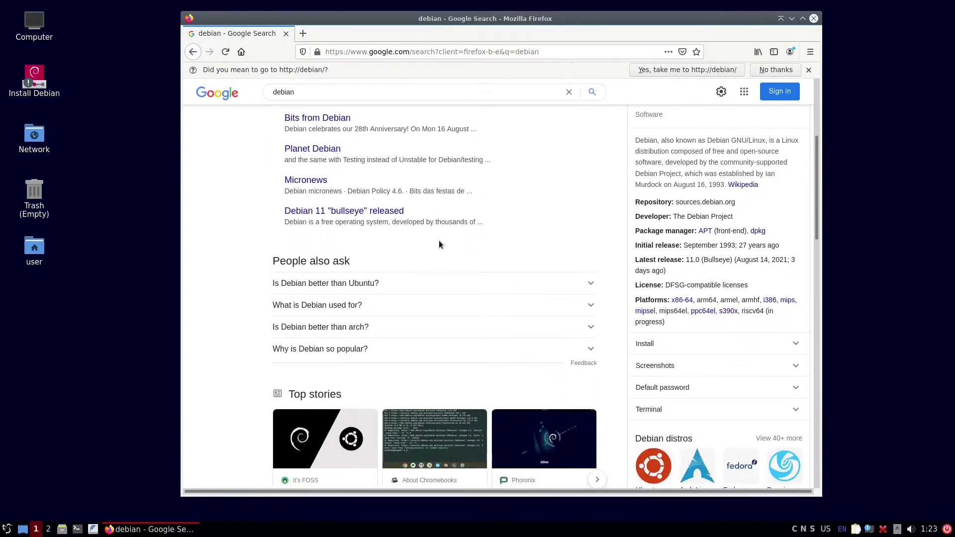
{"action": "scroll", "coordinate": [439, 244], "scroll_direction": "down", "scroll_amount": 15}
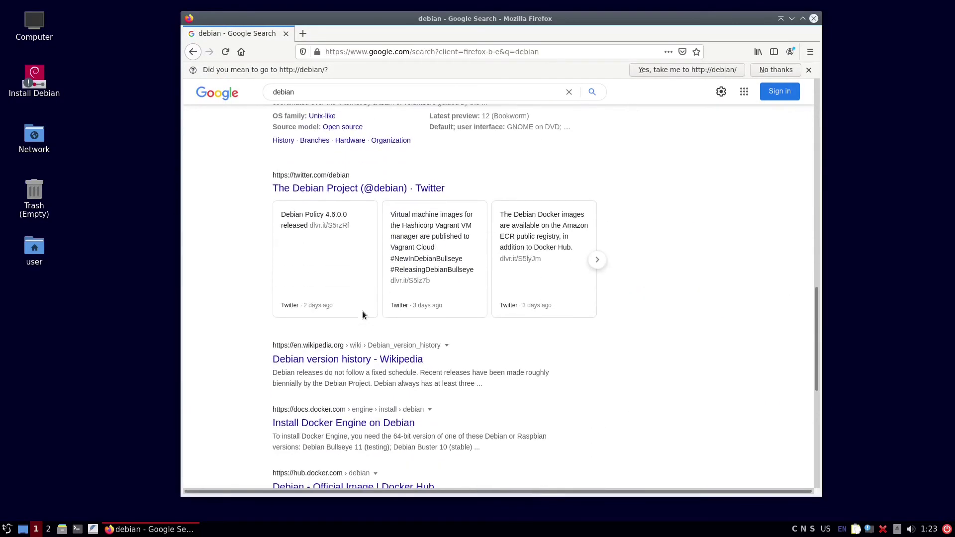
{"action": "scroll", "coordinate": [362, 311], "scroll_direction": "up", "scroll_amount": 20}
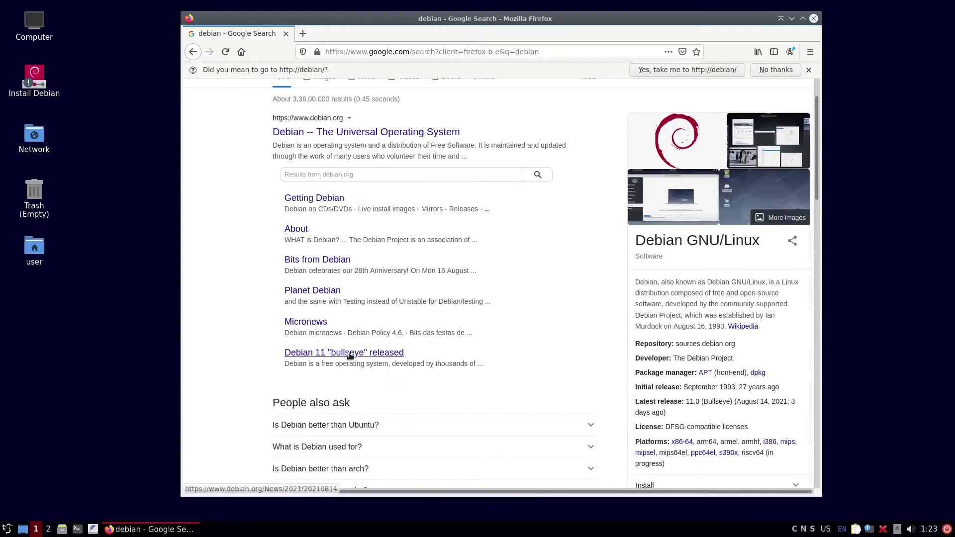
Open the 'Debian 11 "bullseye" released' article and scroll down to 'Want to give it a try?'.
{"action": "left_click", "coordinate": [350, 354]}
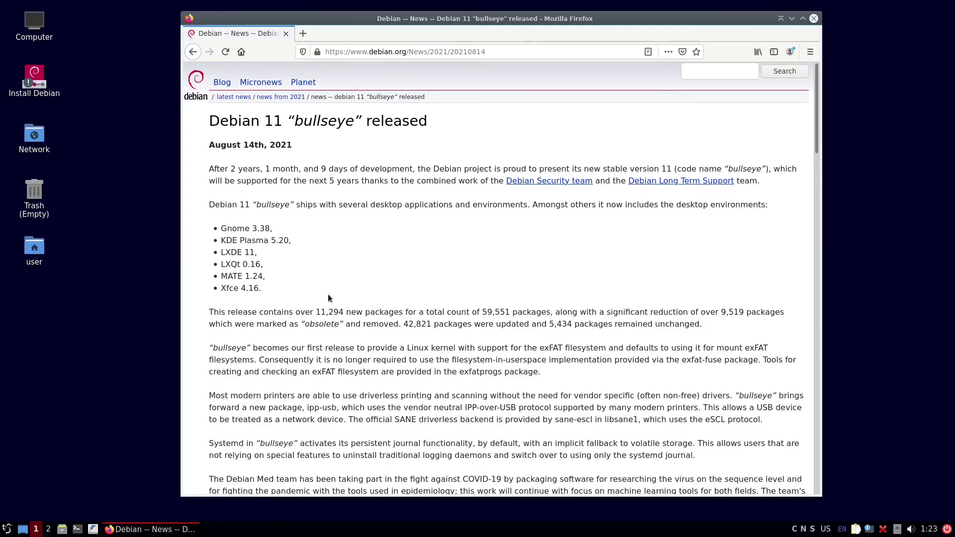
{"action": "scroll", "coordinate": [348, 282], "scroll_direction": "down", "scroll_amount": 4}
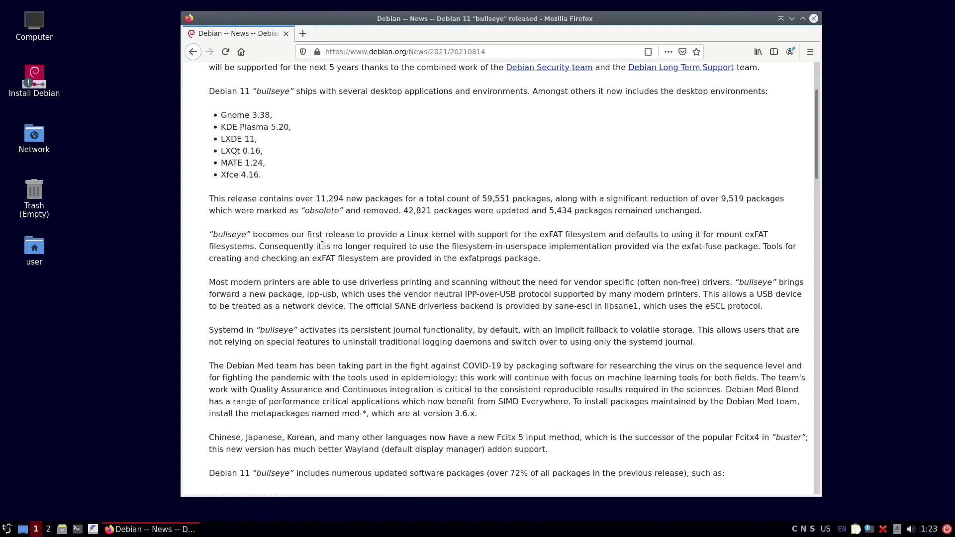
{"action": "scroll", "coordinate": [322, 246], "scroll_direction": "down", "scroll_amount": 18}
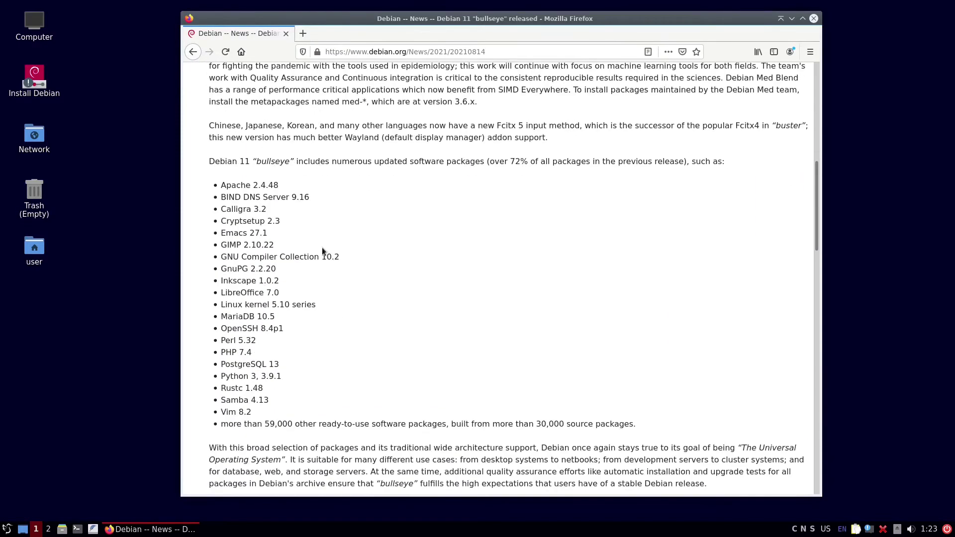
{"action": "scroll", "coordinate": [322, 247], "scroll_direction": "down", "scroll_amount": 5}
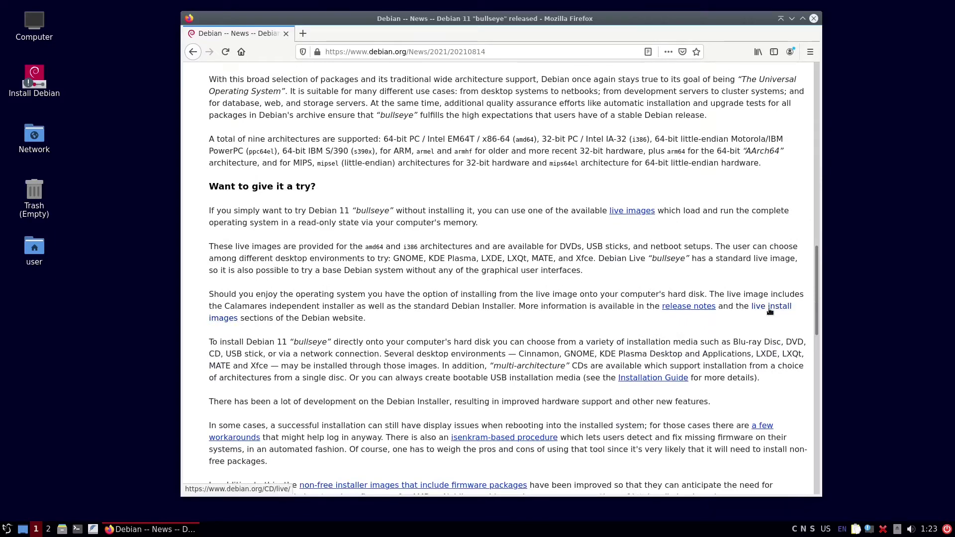
Open the live install images page and select the 'Unofficial live CD/DVD images with non-free firmware included' heading.
{"action": "left_click", "coordinate": [770, 311]}
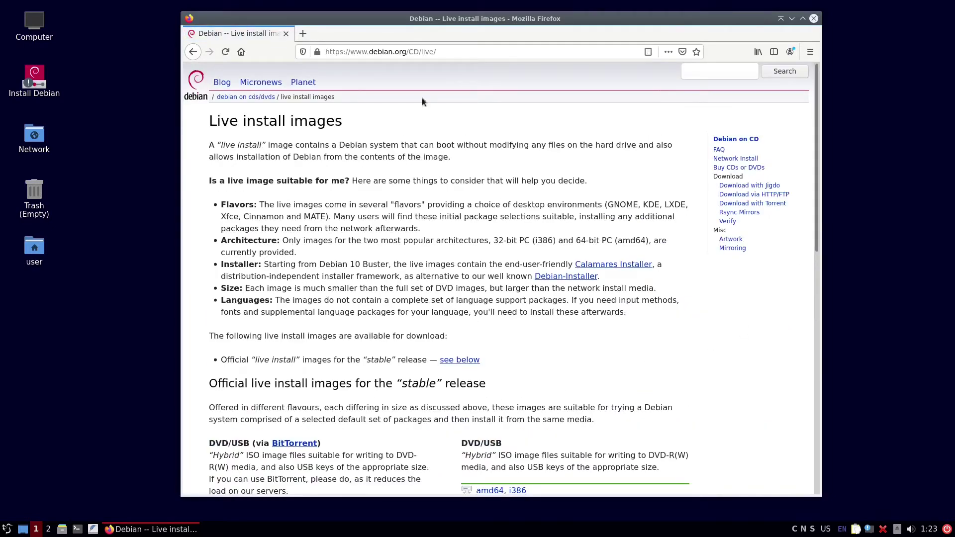
{"action": "scroll", "coordinate": [437, 157], "scroll_direction": "down", "scroll_amount": 5}
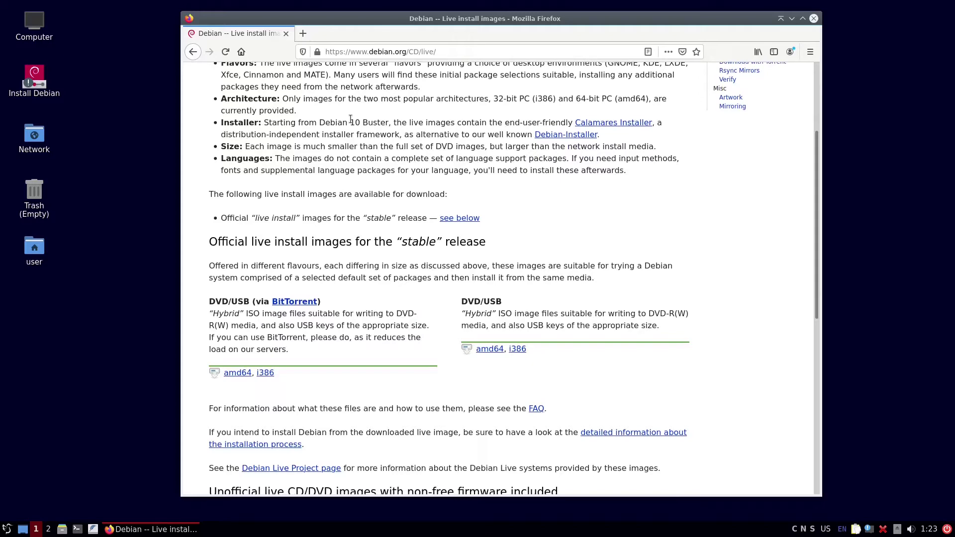
{"action": "scroll", "coordinate": [434, 200], "scroll_direction": "down", "scroll_amount": 6}
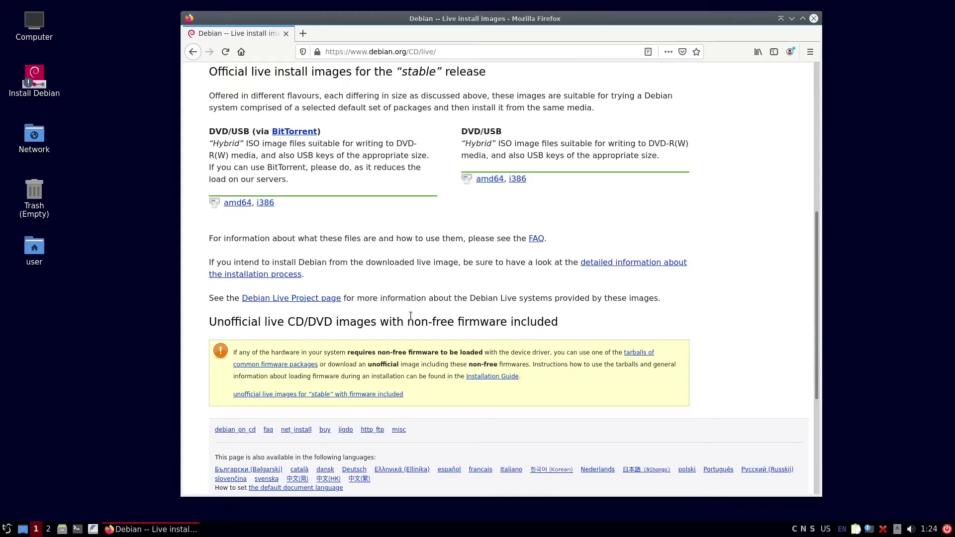
{"action": "left_click_drag", "start_coordinate": [208, 324], "coordinate": [549, 332]}
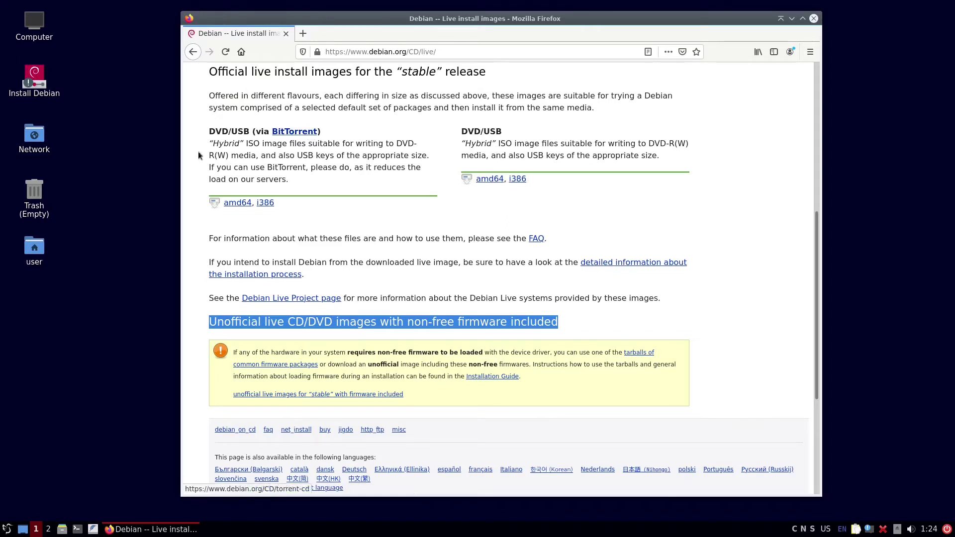
Open the amd64 iso-hybrid listing, scroll to the Debian 11.0.0 lxqt ISOs, and open the application menu.
{"action": "left_click", "coordinate": [483, 180]}
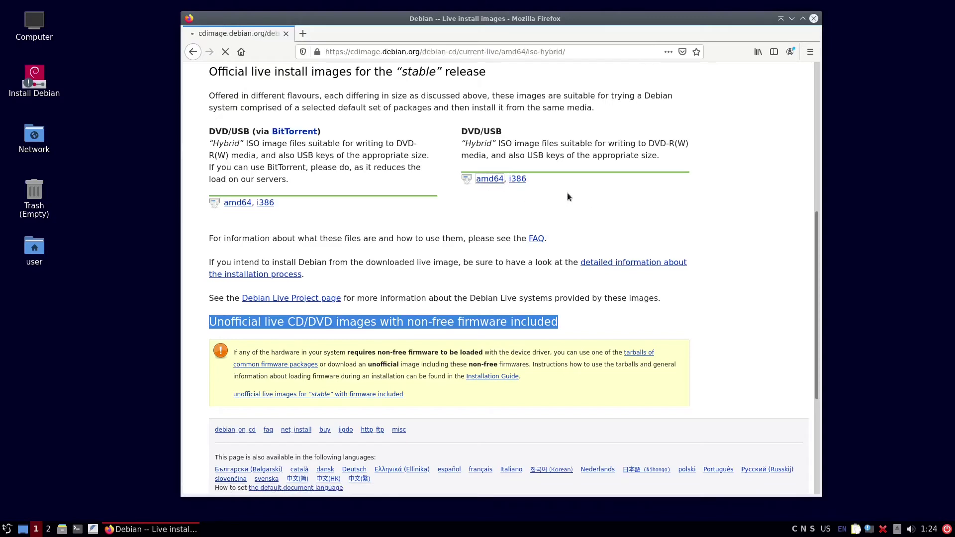
{"action": "scroll", "coordinate": [437, 208], "scroll_direction": "down", "scroll_amount": 5}
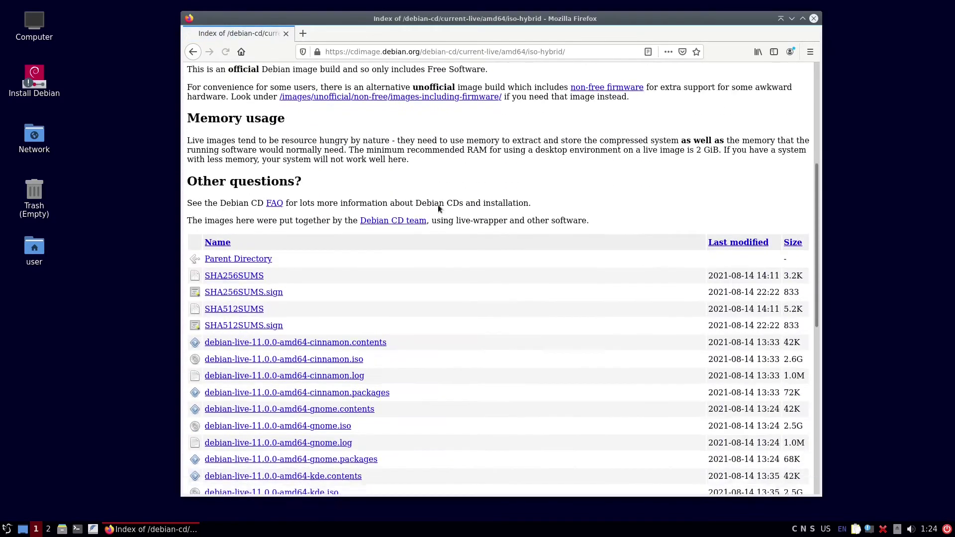
{"action": "scroll", "coordinate": [438, 207], "scroll_direction": "down", "scroll_amount": 4}
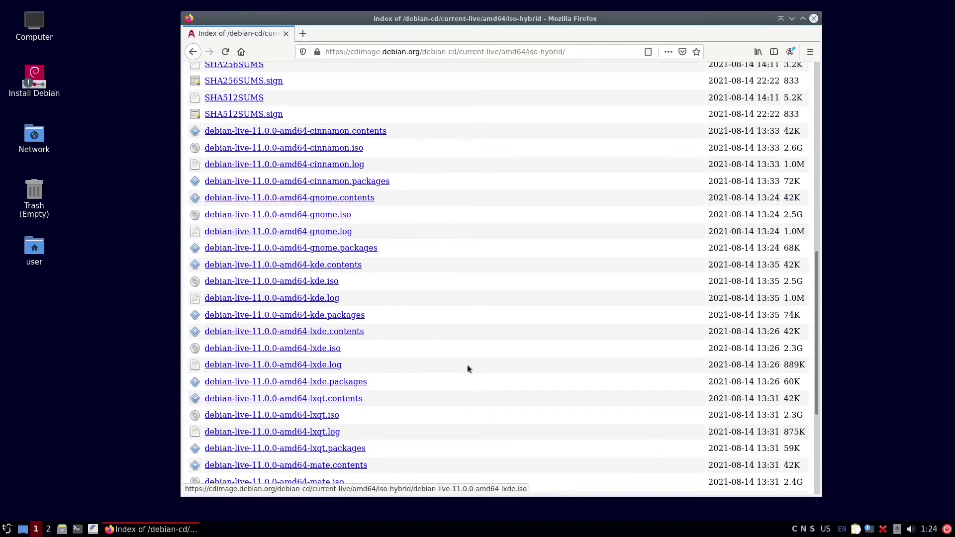
{"action": "left_click", "coordinate": [8, 530]}
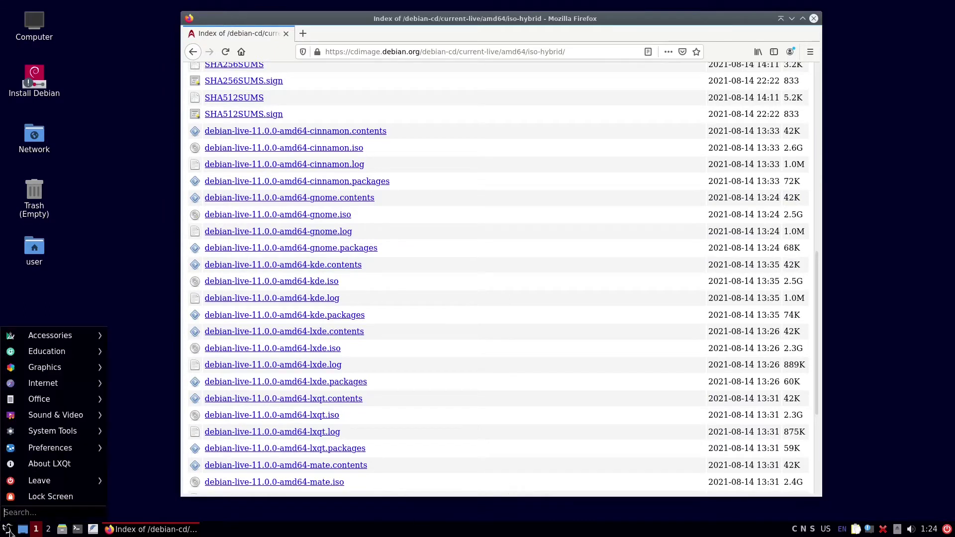
{"action": "left_click", "coordinate": [175, 271]}
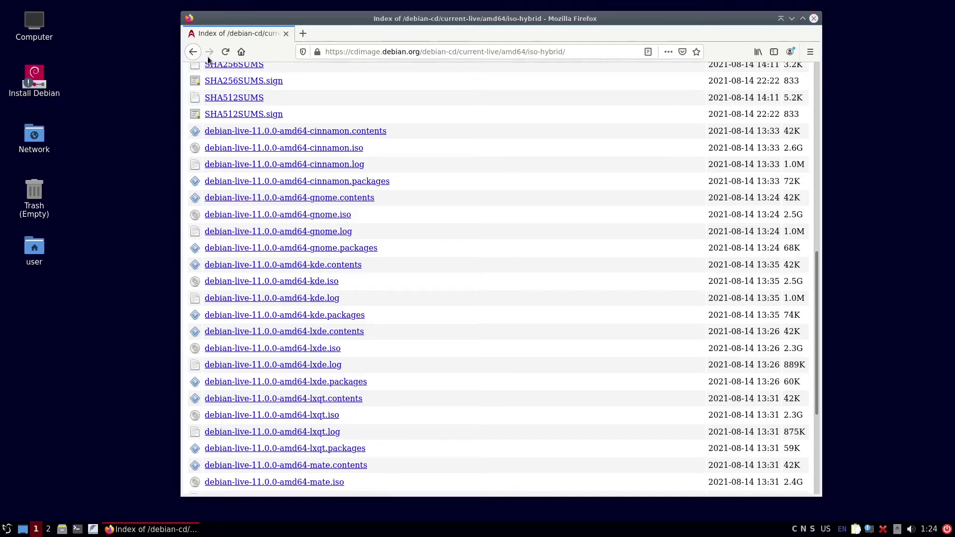
Go back to the results, open debian.org's Download page, and cancel the debian-11.0.0-amd64-netinst.iso download.
{"action": "left_click", "coordinate": [198, 55]}
{"action": "left_click", "coordinate": [197, 54]}
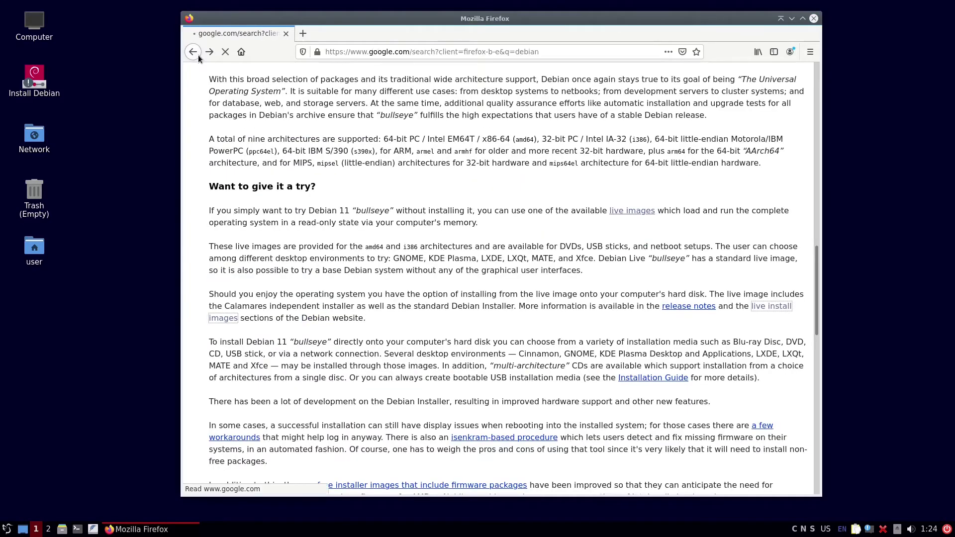
{"action": "left_click", "coordinate": [387, 115]}
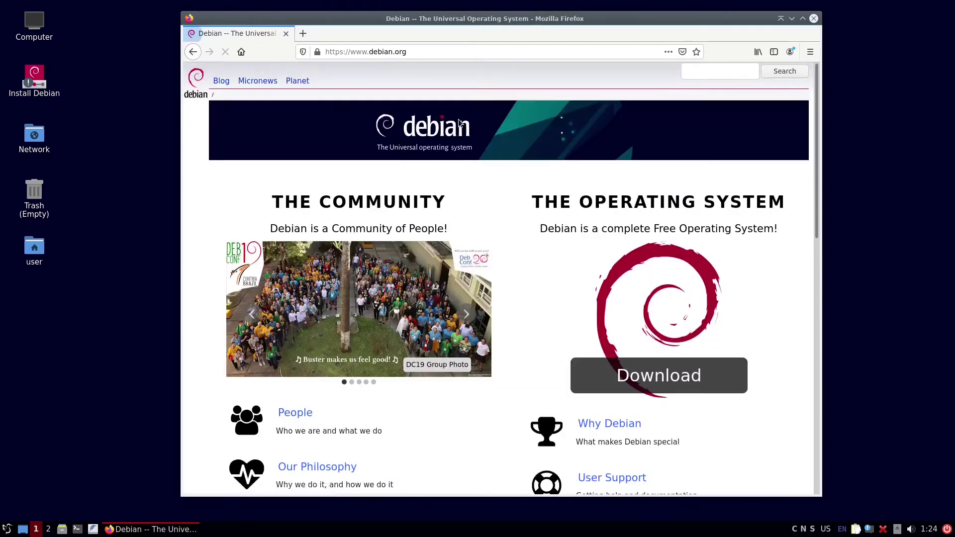
{"action": "left_click", "coordinate": [654, 376]}
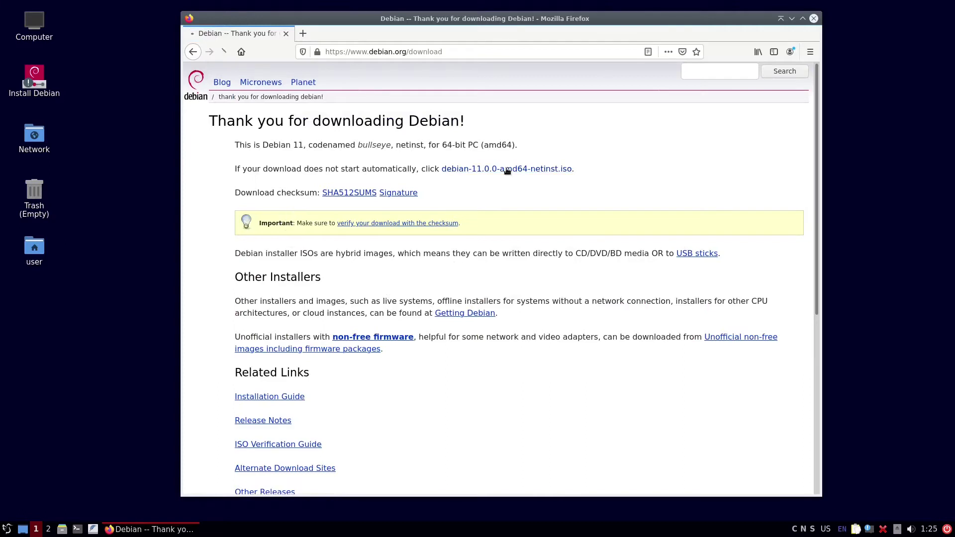
{"action": "left_click", "coordinate": [533, 170]}
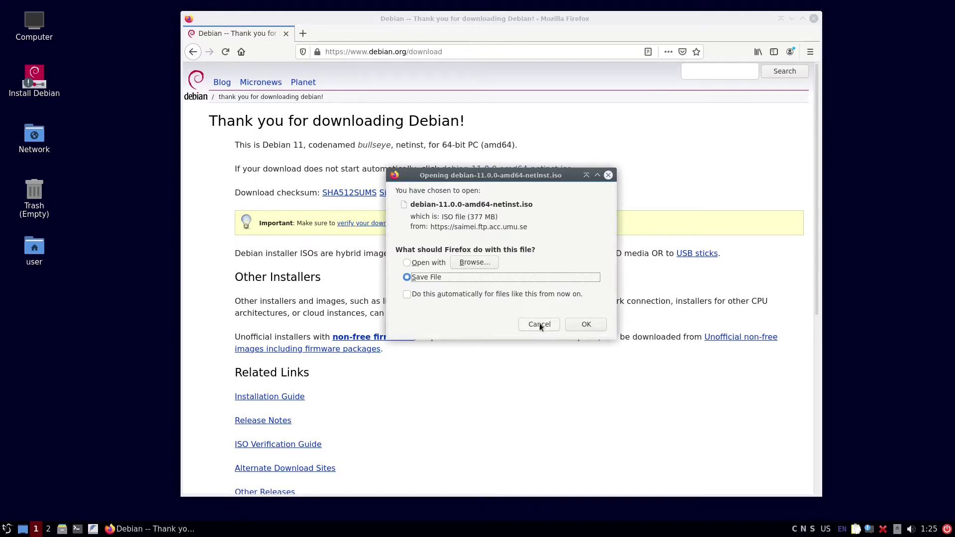
{"action": "left_click", "coordinate": [540, 325]}
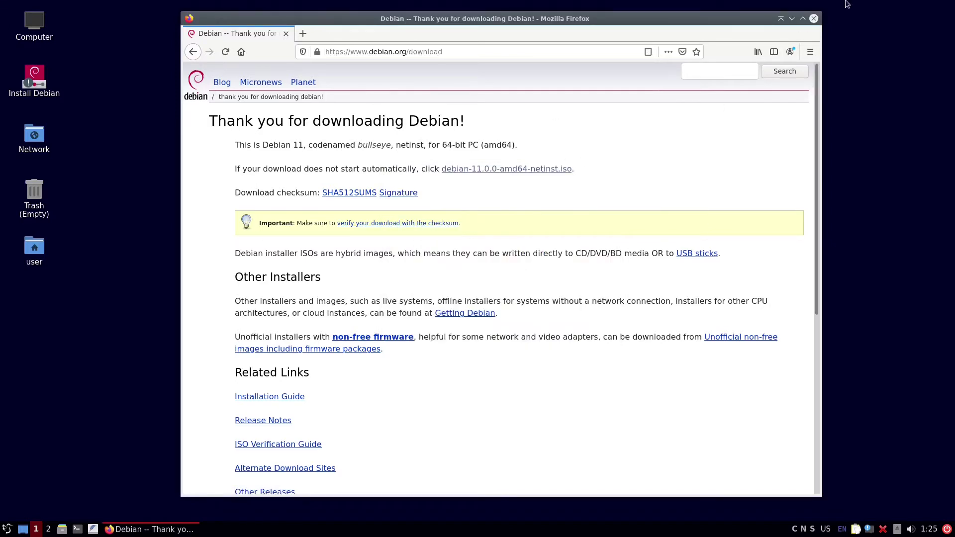
Start Calamares from the Install Debian desktop entry, choosing Execute in the file dialog.
{"action": "left_click", "coordinate": [813, 19]}
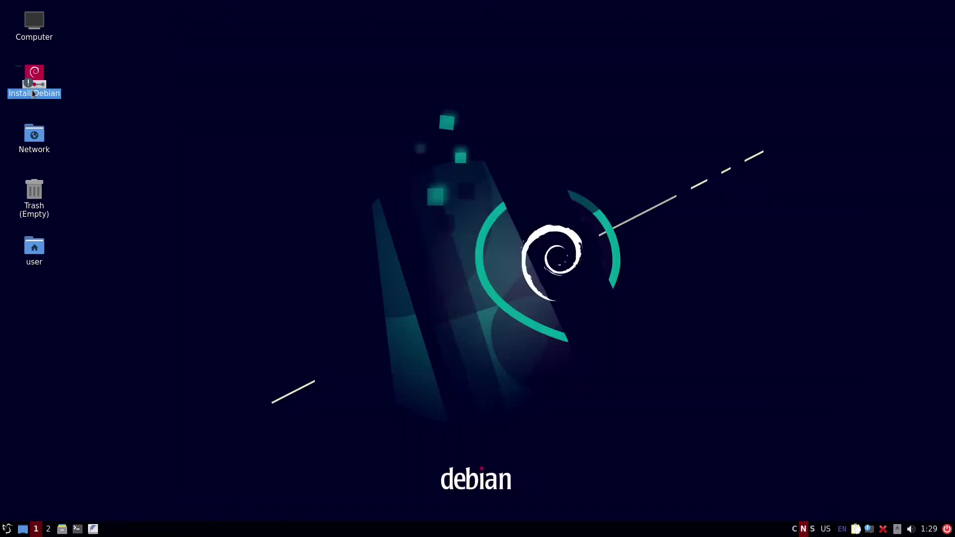
{"action": "double_click", "coordinate": [32, 87]}
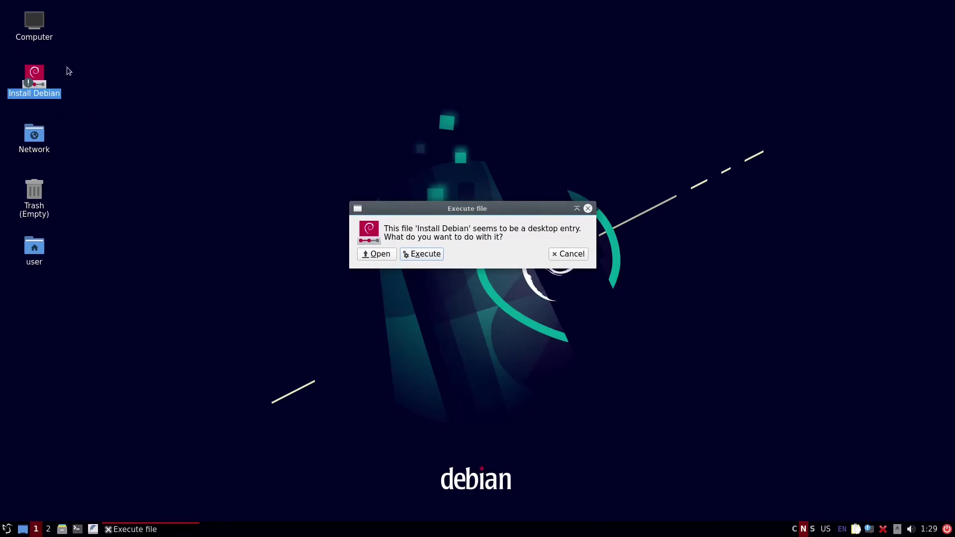
{"action": "left_click", "coordinate": [423, 254]}
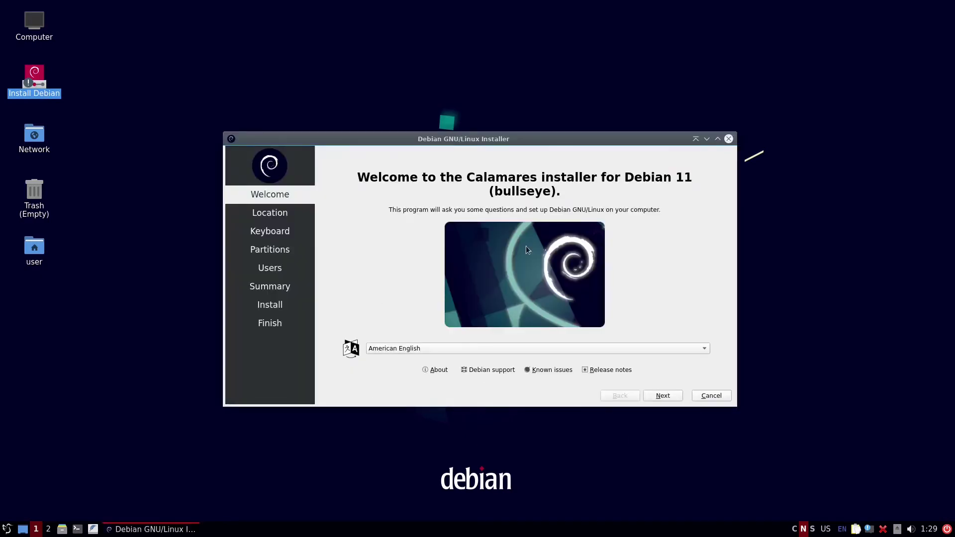
Pass the welcome page and set the time zone to India, Asia/Kolkata.
{"action": "left_click", "coordinate": [663, 396]}
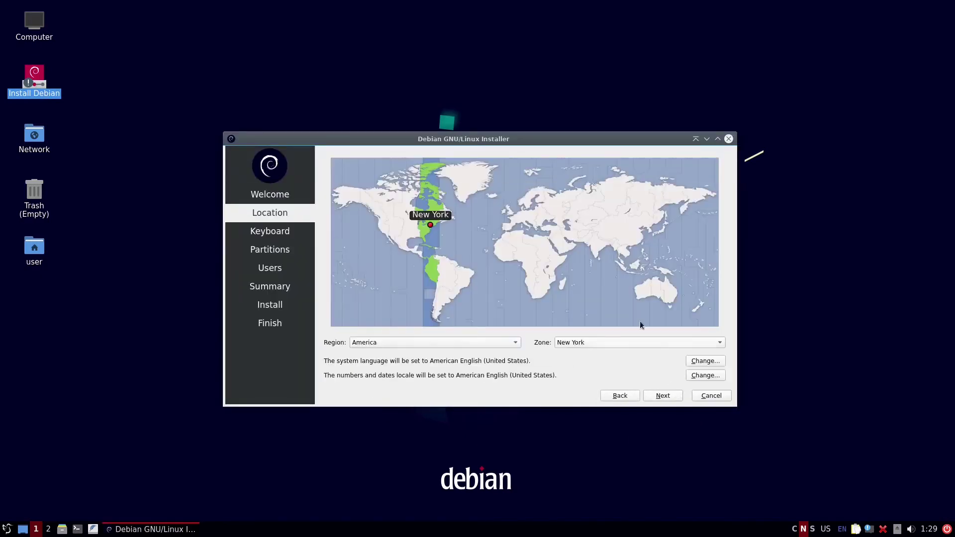
{"action": "left_click", "coordinate": [600, 247]}
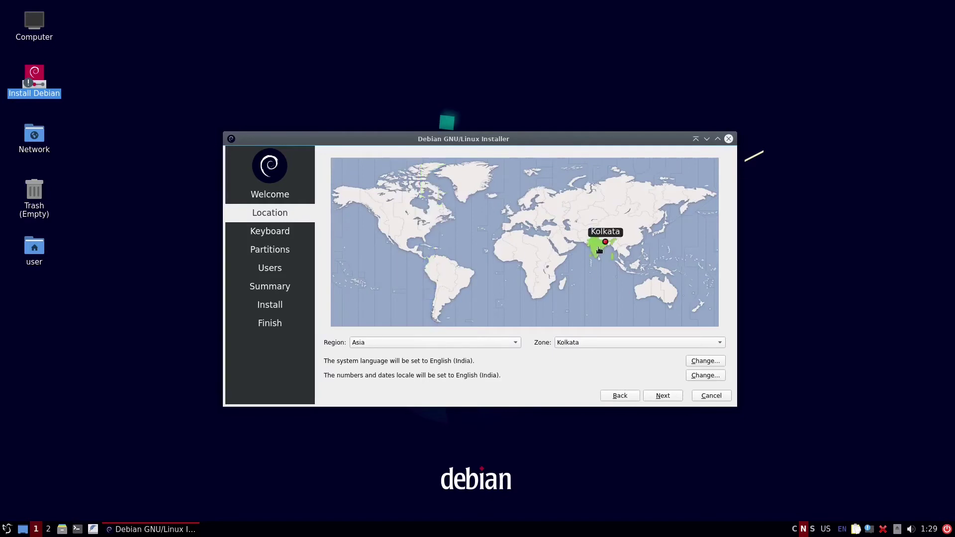
{"action": "left_click", "coordinate": [661, 394]}
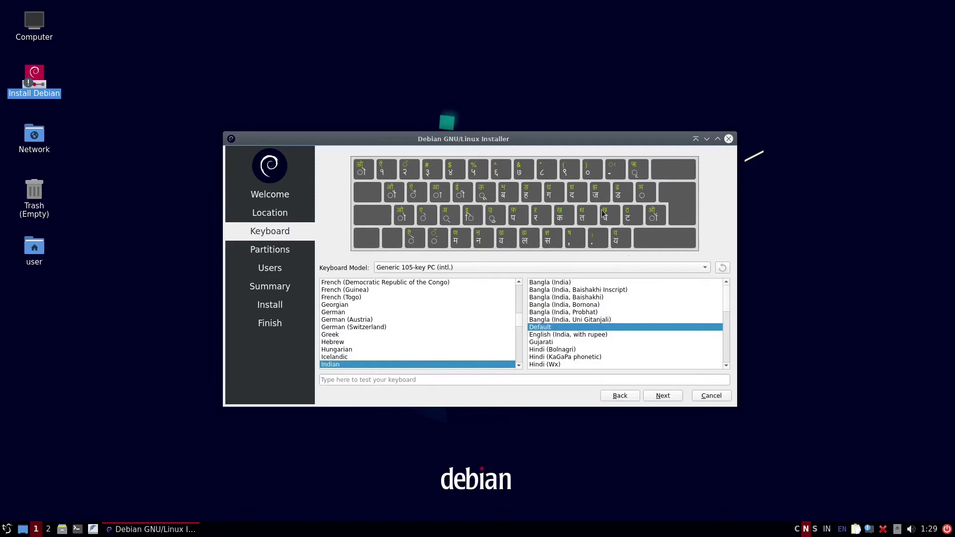
Choose the English (US) keyboard layout and select manual partitioning.
{"action": "scroll", "coordinate": [353, 331], "scroll_direction": "up", "scroll_amount": 7}
{"action": "scroll", "coordinate": [353, 331], "scroll_direction": "down", "scroll_amount": 2}
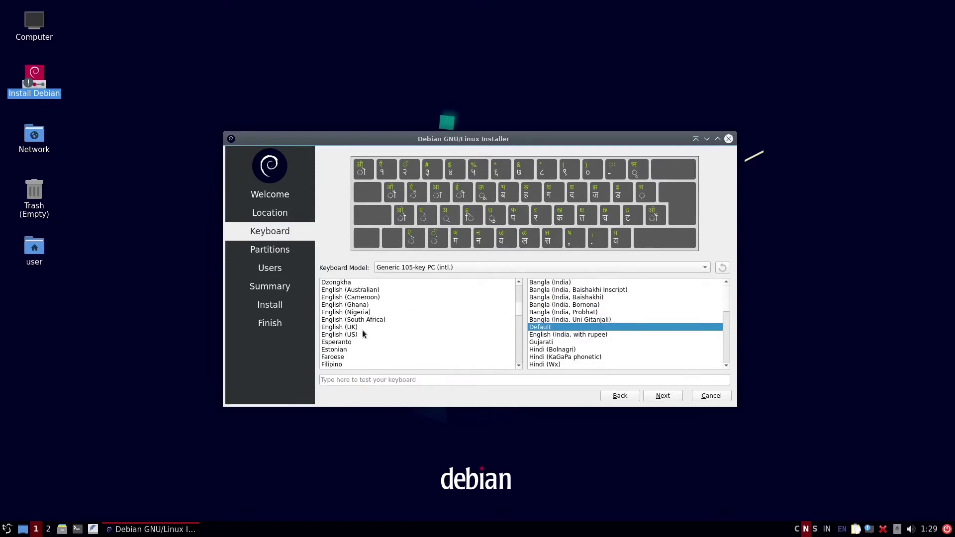
{"action": "left_click", "coordinate": [357, 335]}
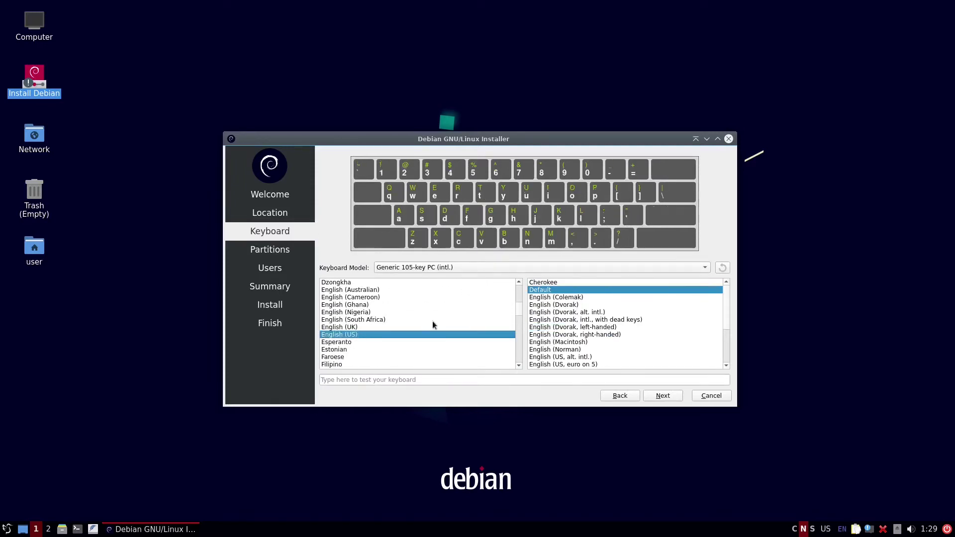
{"action": "left_click", "coordinate": [658, 397]}
{"action": "left_click", "coordinate": [430, 183]}
Delete /dev/sda1, /dev/sda2 and the /dev/sda3 swap partition, then select the 20.0 GiB free space.
{"action": "left_click", "coordinate": [667, 396]}
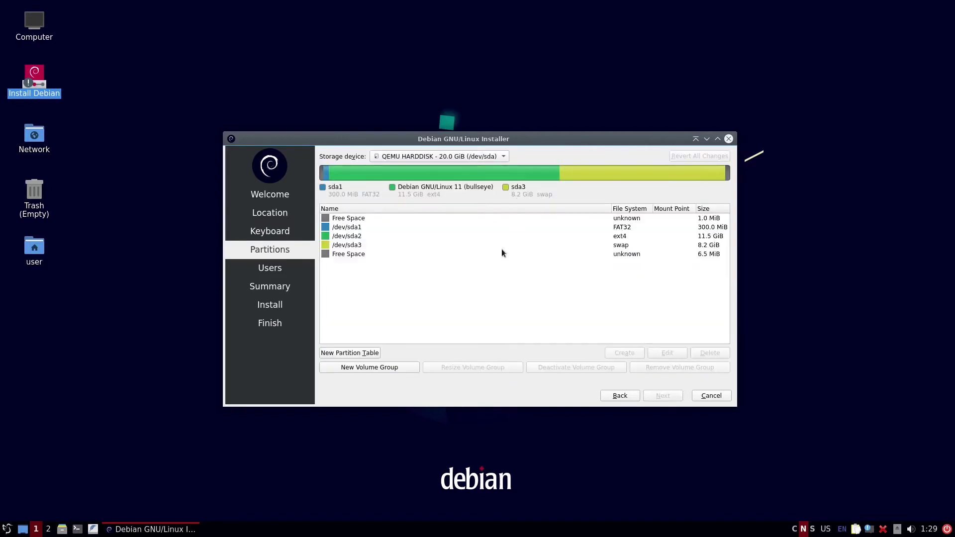
{"action": "left_click", "coordinate": [377, 217]}
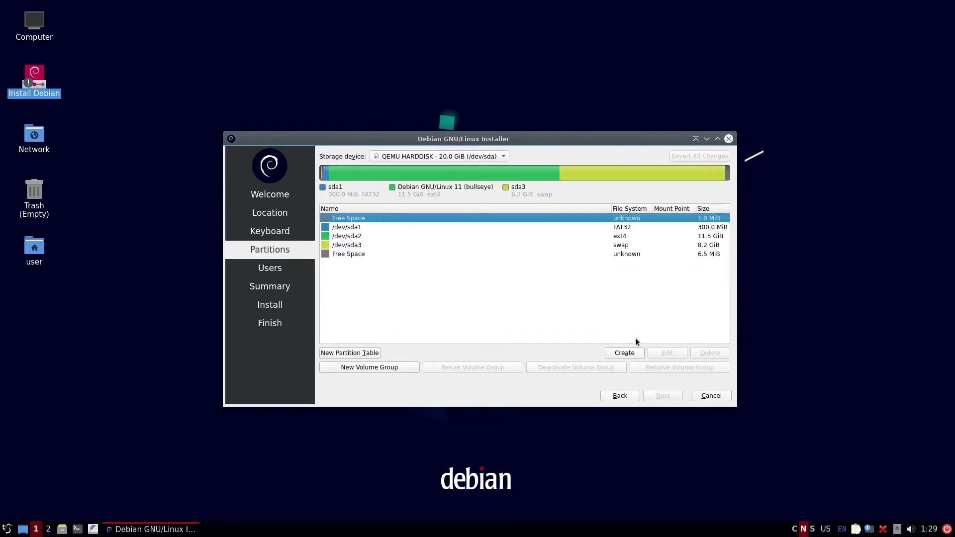
{"action": "left_click", "coordinate": [366, 228]}
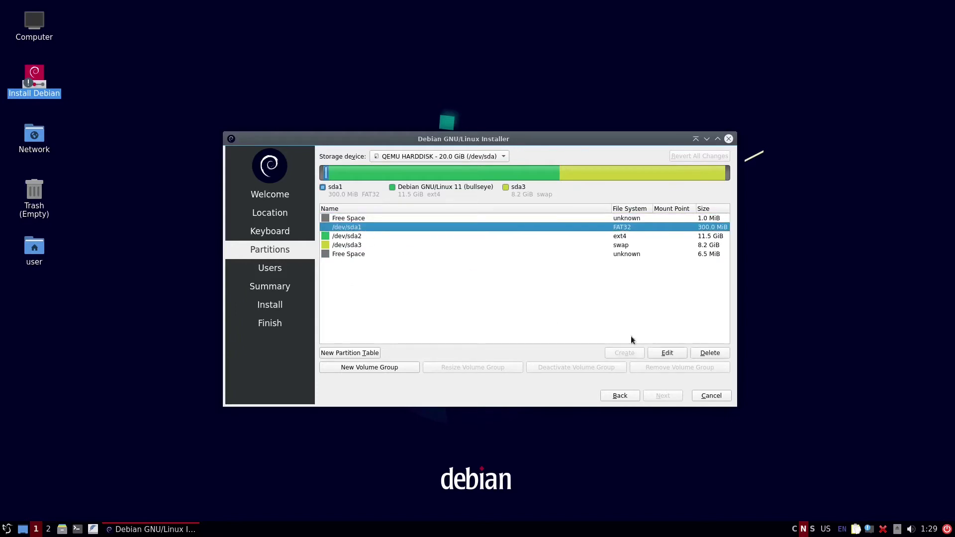
{"action": "left_click", "coordinate": [697, 353]}
{"action": "left_click", "coordinate": [368, 226]}
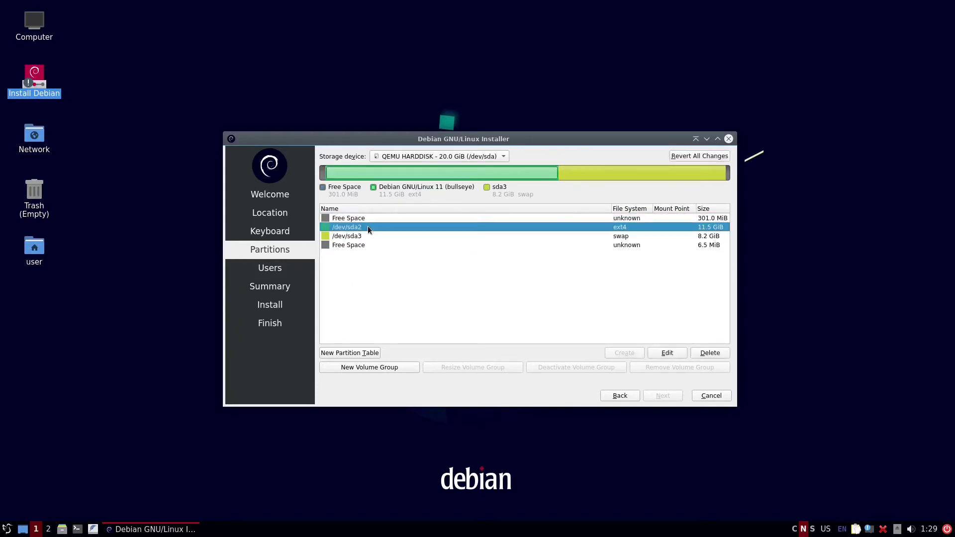
{"action": "left_click", "coordinate": [710, 353]}
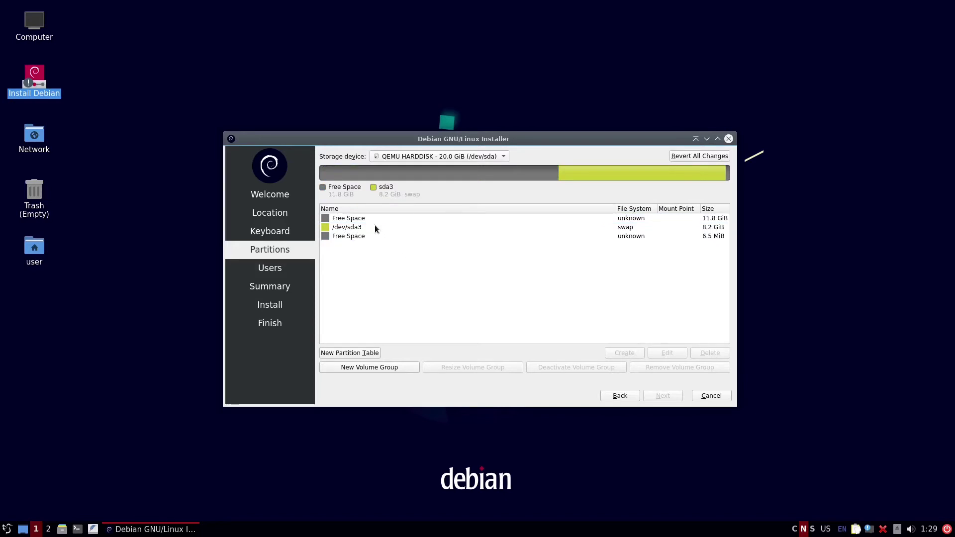
{"action": "left_click", "coordinate": [374, 228]}
{"action": "left_click", "coordinate": [710, 353]}
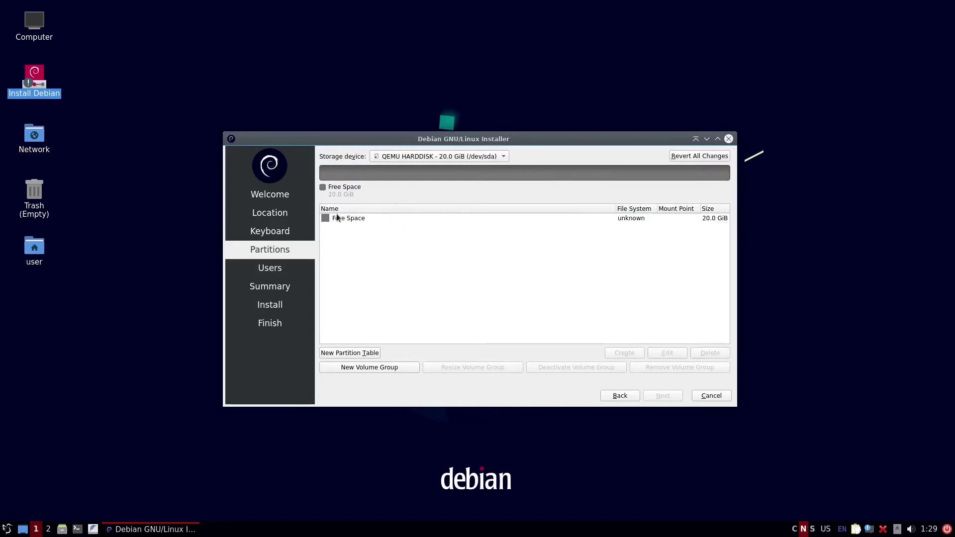
{"action": "left_click", "coordinate": [337, 218]}
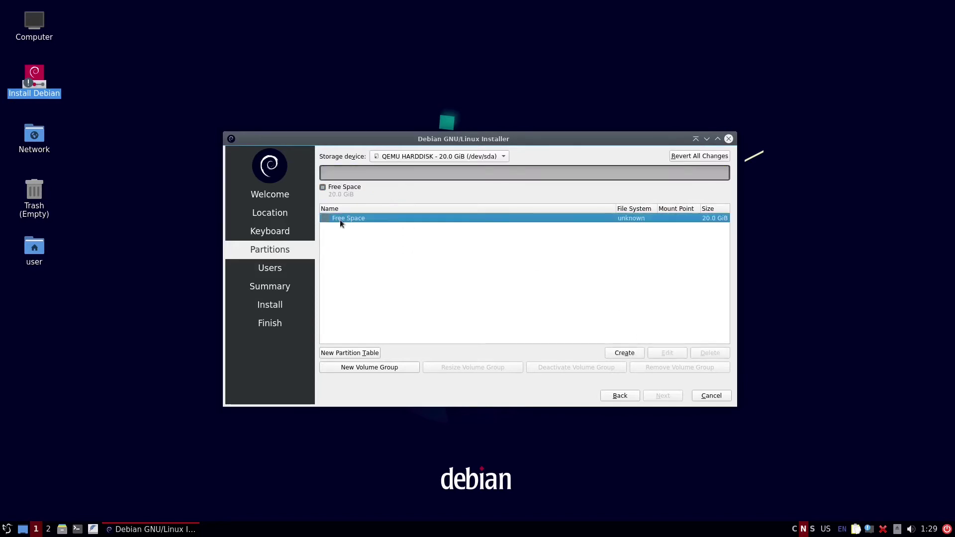
Create a partition of size 500 MiB with fat32, mount point /boot/efi and the boot flag.
{"action": "left_click", "coordinate": [619, 354]}
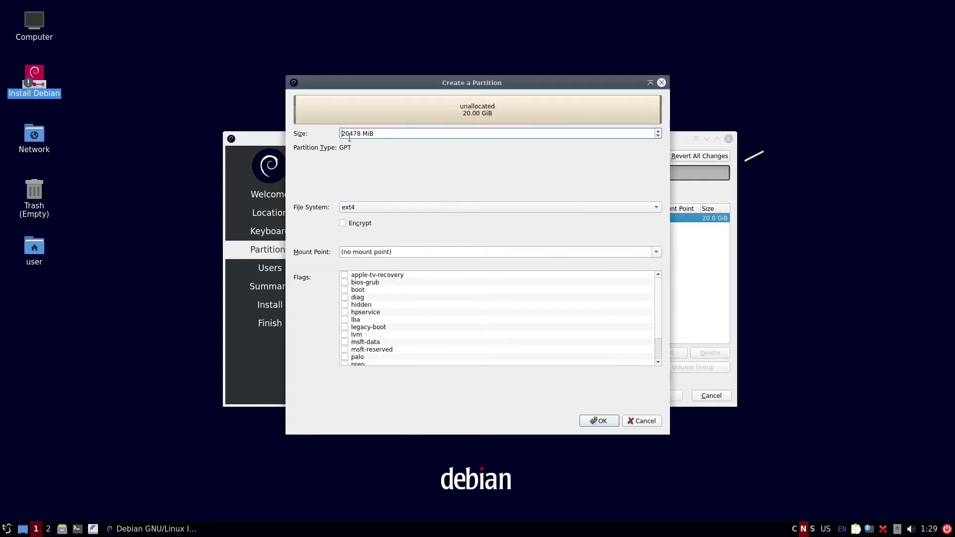
{"action": "left_click_drag", "start_coordinate": [363, 134], "coordinate": [319, 134]}
{"action": "key", "text": "BackSpace"}
{"action": "type", "text": "500"}
{"action": "left_click", "coordinate": [426, 207]}
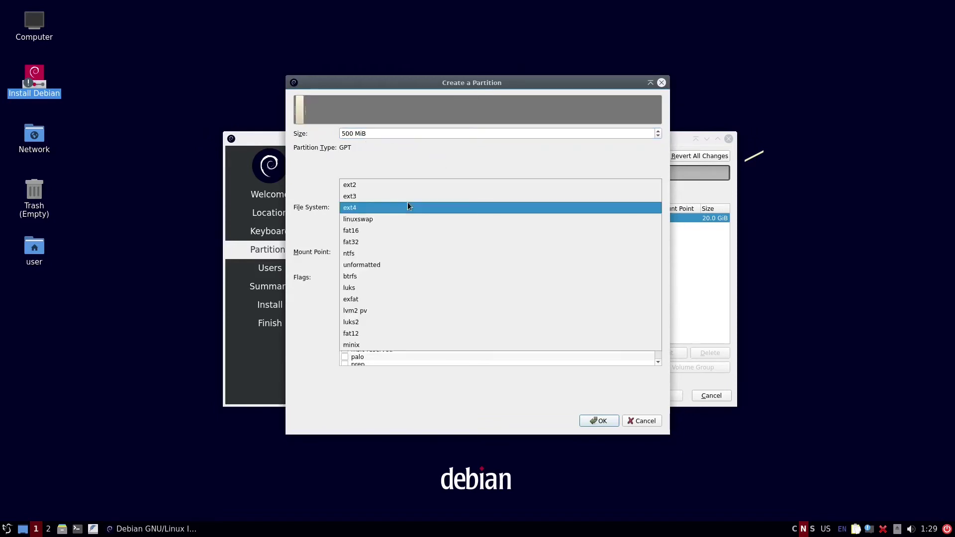
{"action": "left_click", "coordinate": [364, 244]}
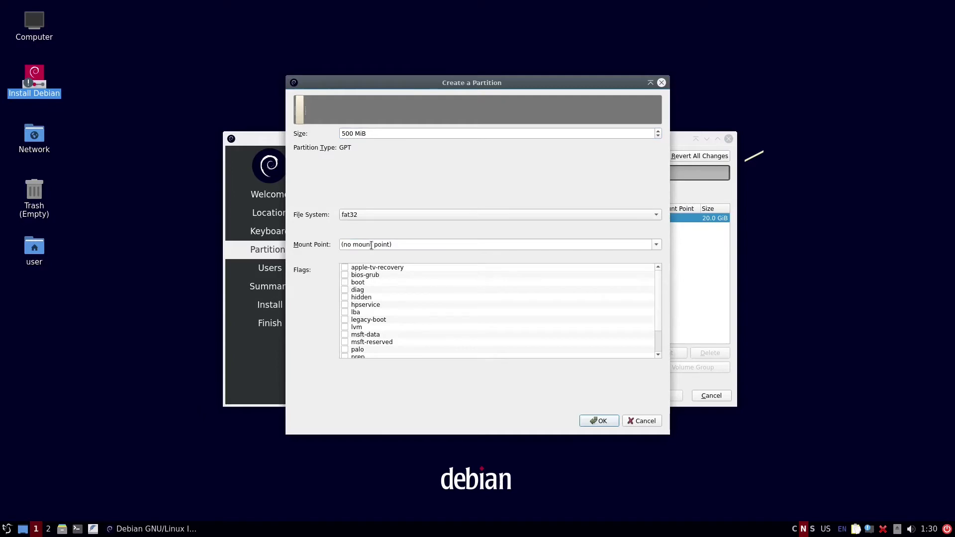
{"action": "left_click", "coordinate": [372, 244]}
{"action": "left_click", "coordinate": [656, 245]}
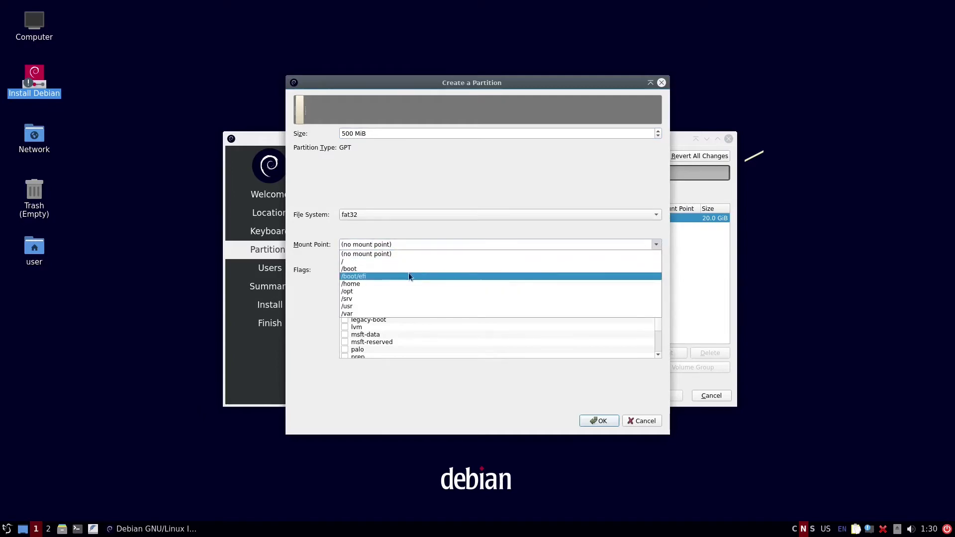
{"action": "left_click", "coordinate": [372, 278]}
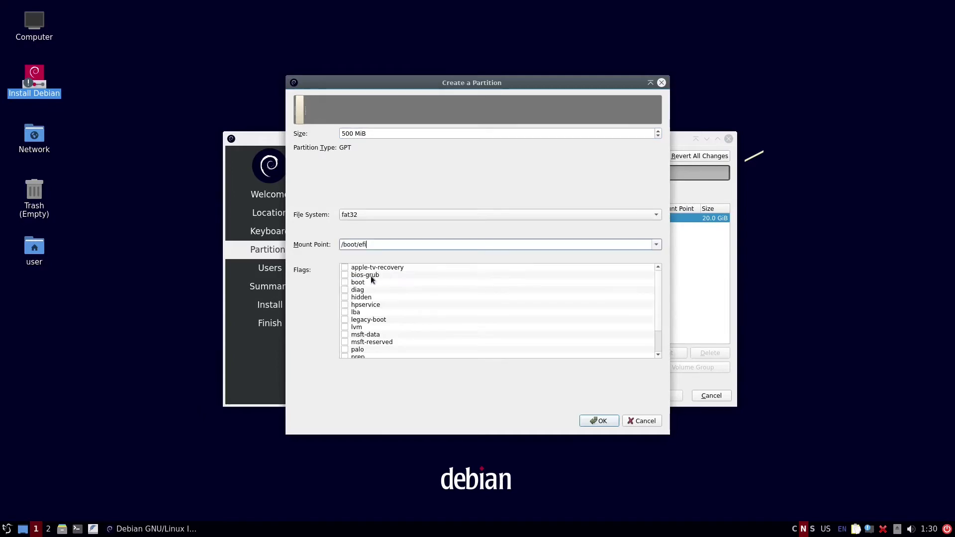
{"action": "left_click", "coordinate": [345, 283]}
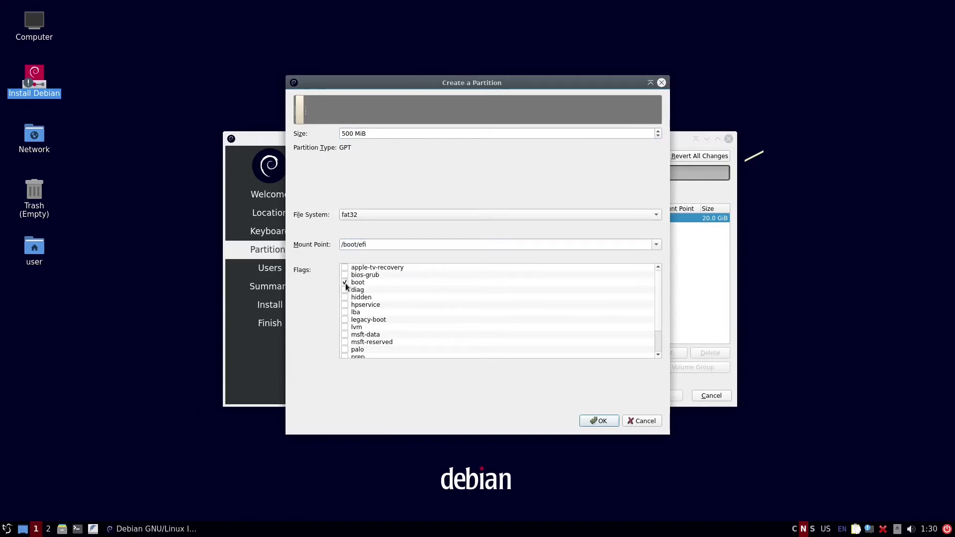
{"action": "left_click", "coordinate": [599, 421]}
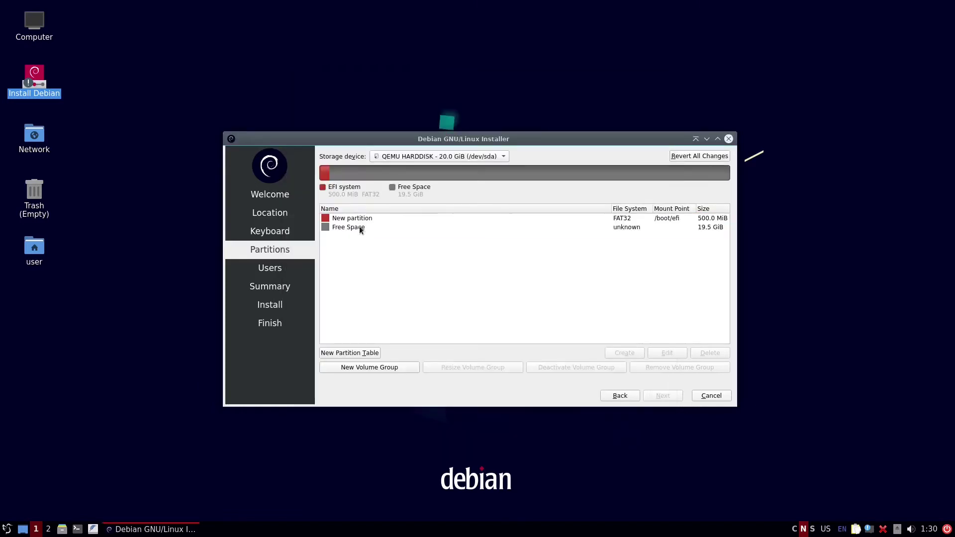
Create a partition mounted at / in the remaining 19.5 GiB of free space.
{"action": "left_click", "coordinate": [361, 227]}
{"action": "left_click", "coordinate": [608, 353]}
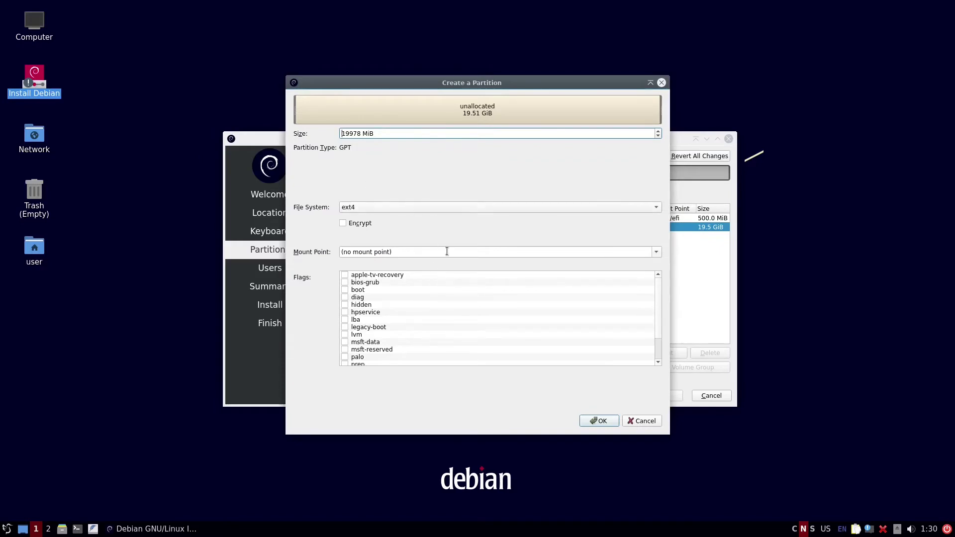
{"action": "left_click", "coordinate": [656, 253]}
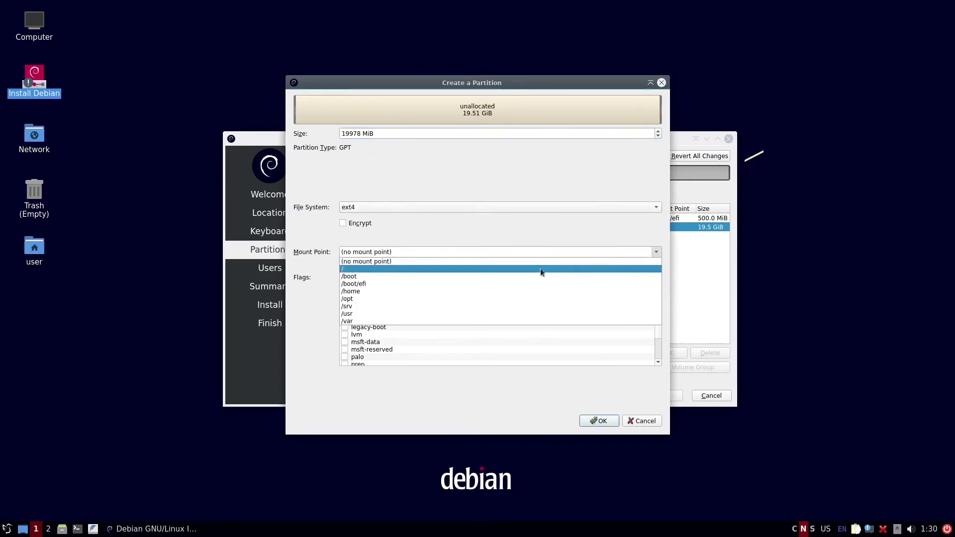
{"action": "left_click", "coordinate": [390, 272]}
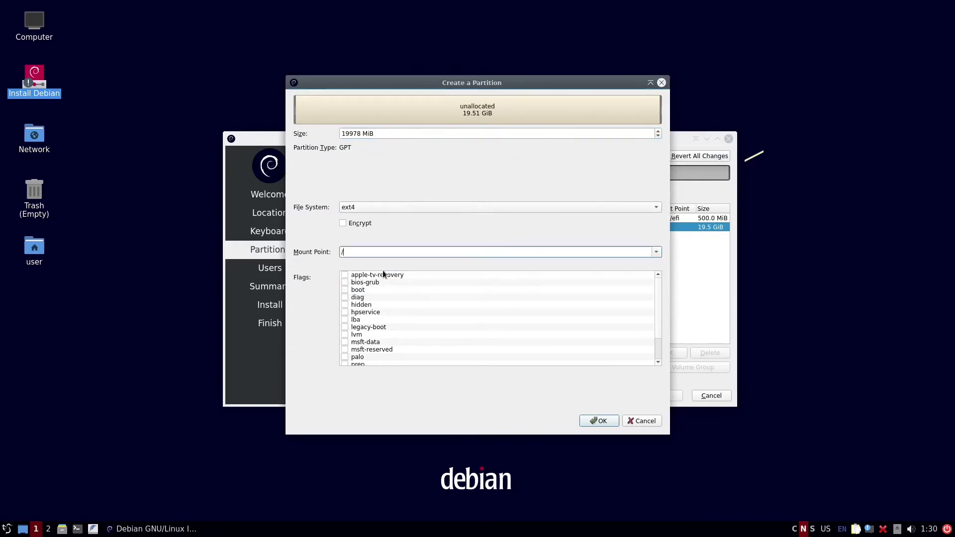
{"action": "left_click", "coordinate": [603, 421]}
Review the root partition's settings unchanged, then select the EFI and ext4 root rows.
{"action": "double_click", "coordinate": [651, 230]}
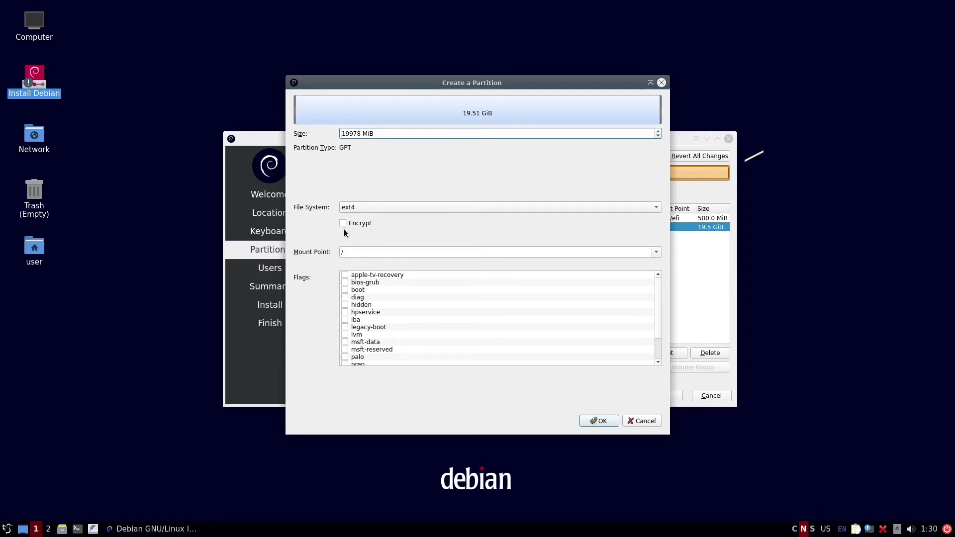
{"action": "left_click", "coordinate": [593, 421]}
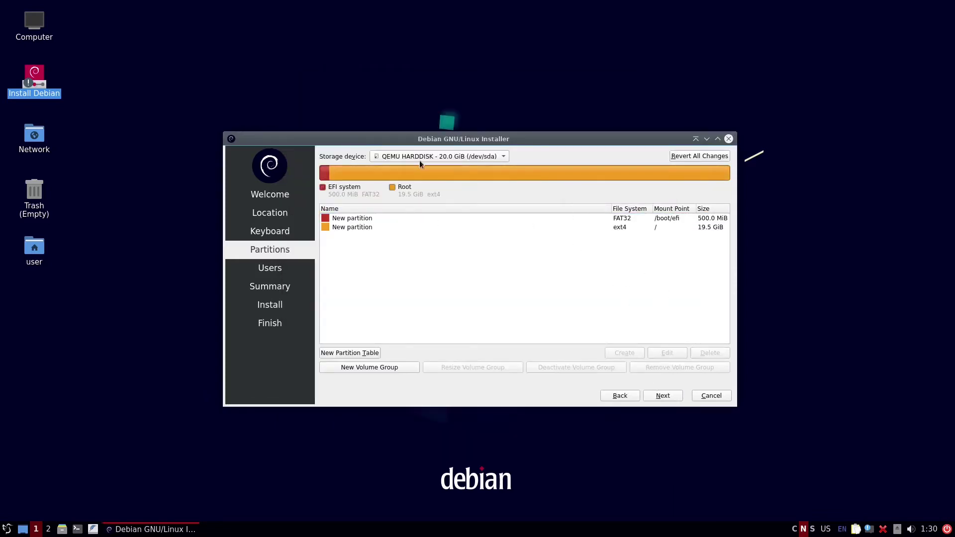
{"action": "left_click", "coordinate": [551, 218]}
{"action": "left_click", "coordinate": [554, 228]}
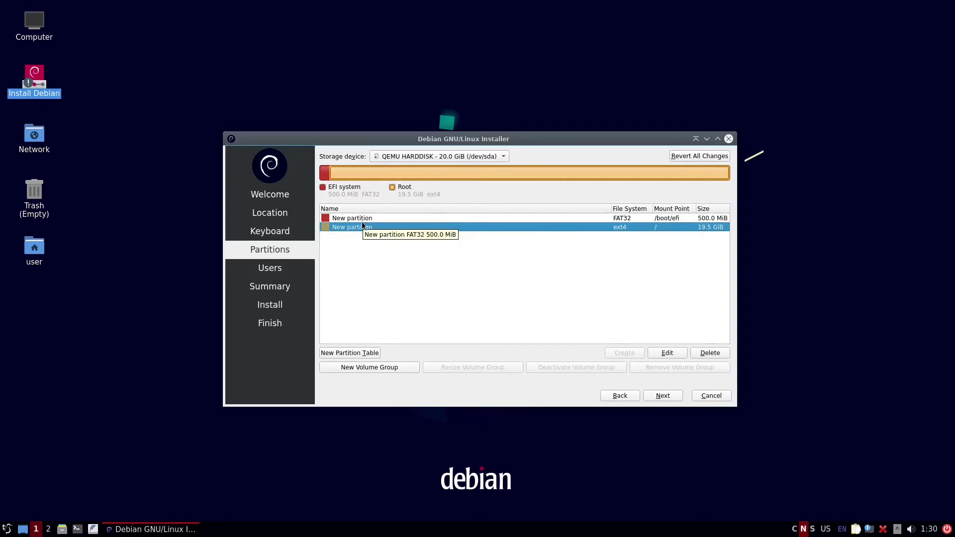
Enter the user's full name on the Users page and set the computer name to suprhst.
{"action": "left_click", "coordinate": [671, 396]}
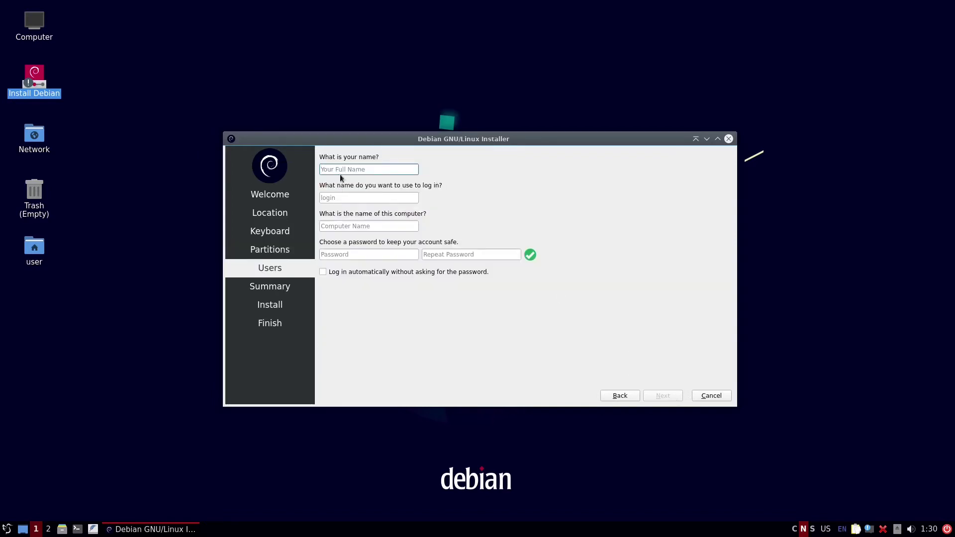
{"action": "type", "text": "nu"}
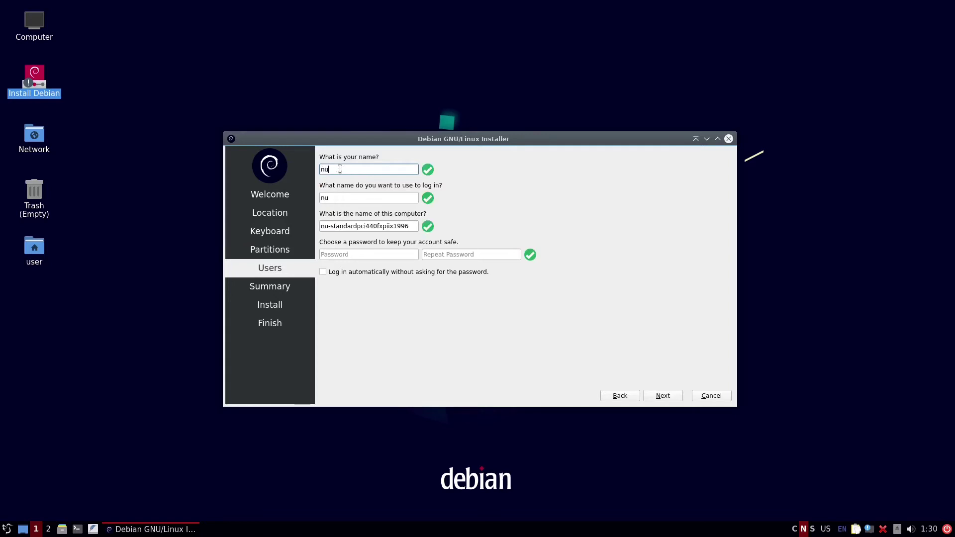
{"action": "type", "text": "llvec"}
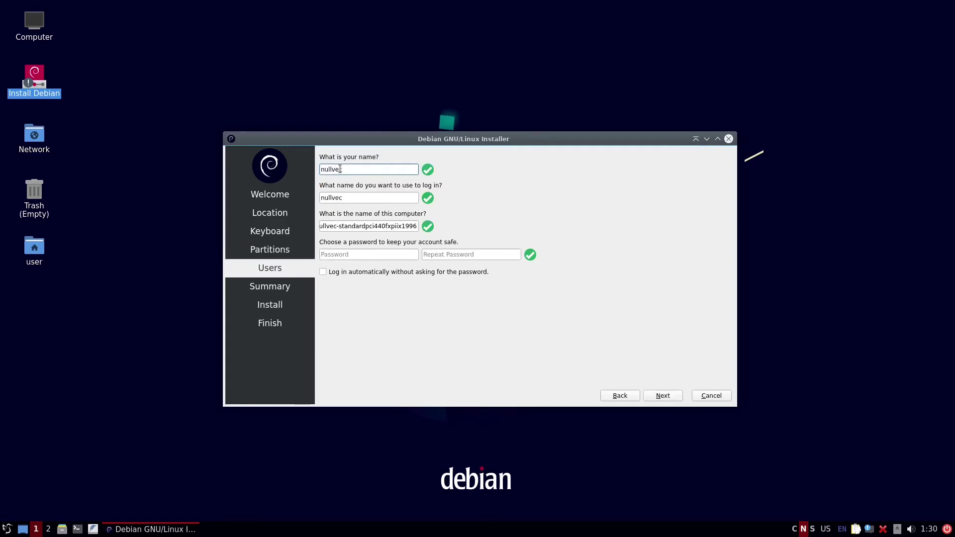
{"action": "type", "text": "tor"}
{"action": "key", "text": "Tab"}
{"action": "key", "text": "Tab"}
{"action": "key", "text": "BackSpace"}
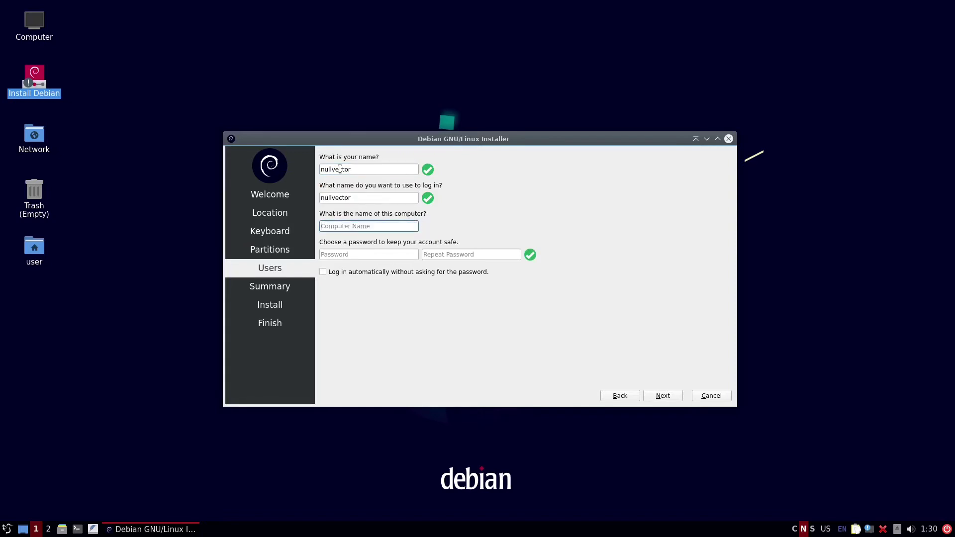
{"action": "type", "text": "suprhst"}
Type and confirm the account password, then continue to the Summary page.
{"action": "key", "text": "Tab"}
{"action": "type", "text": "p"}
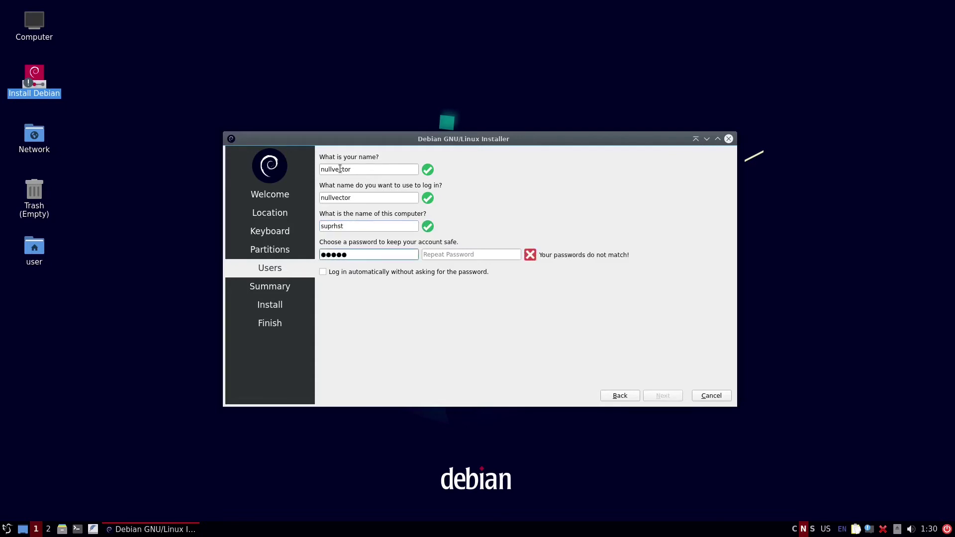
{"action": "key", "text": "Tab"}
{"action": "type", "text": "passw"}
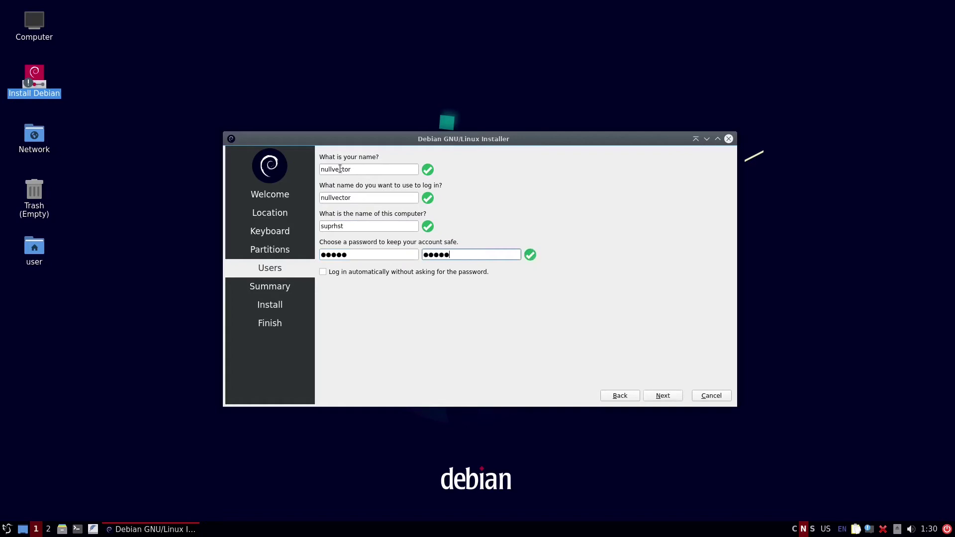
{"action": "left_click", "coordinate": [674, 395]}
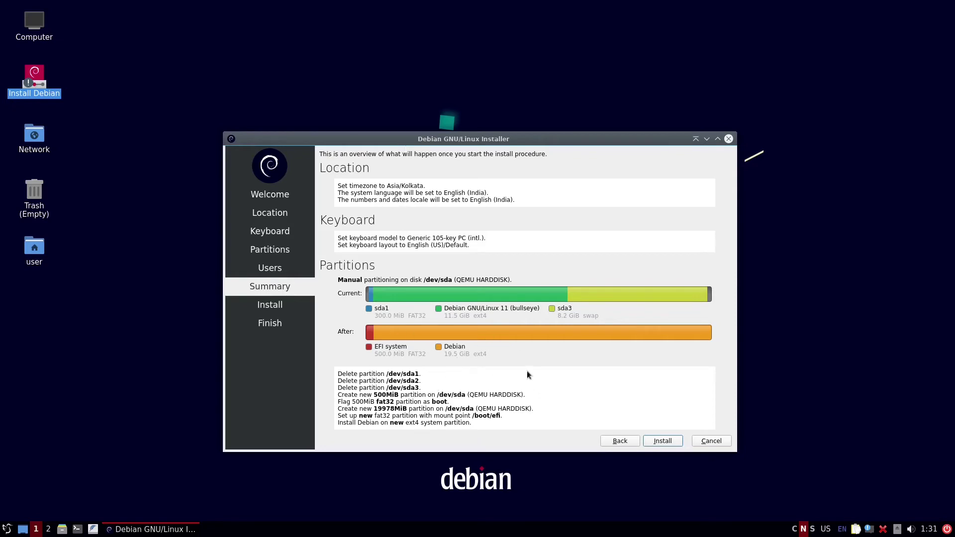
Install Debian from the Summary page and boot into the new LXQt desktop.
{"action": "left_click", "coordinate": [663, 441]}
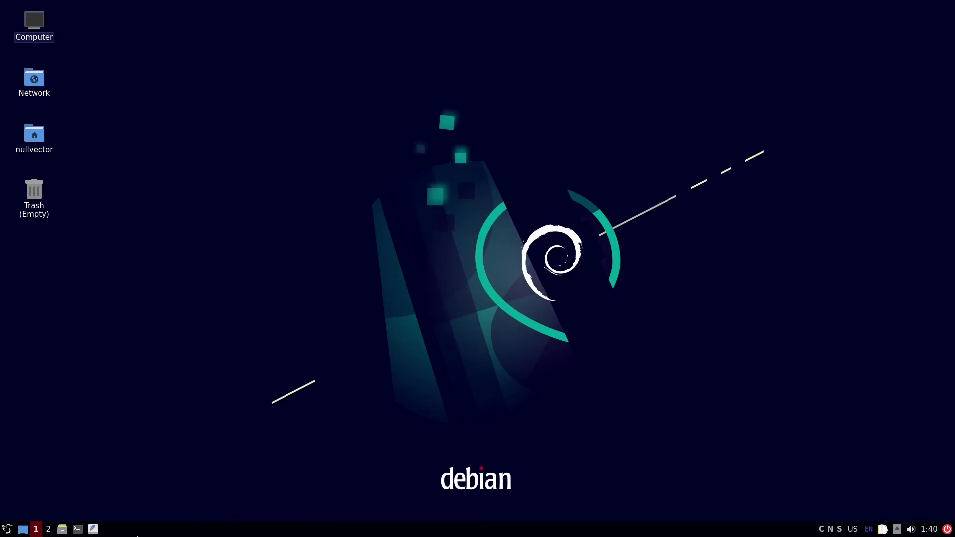
Run df -h in a maximized terminal and highlight /dev/sda2's 20G root usage figures.
{"action": "left_click", "coordinate": [78, 528]}
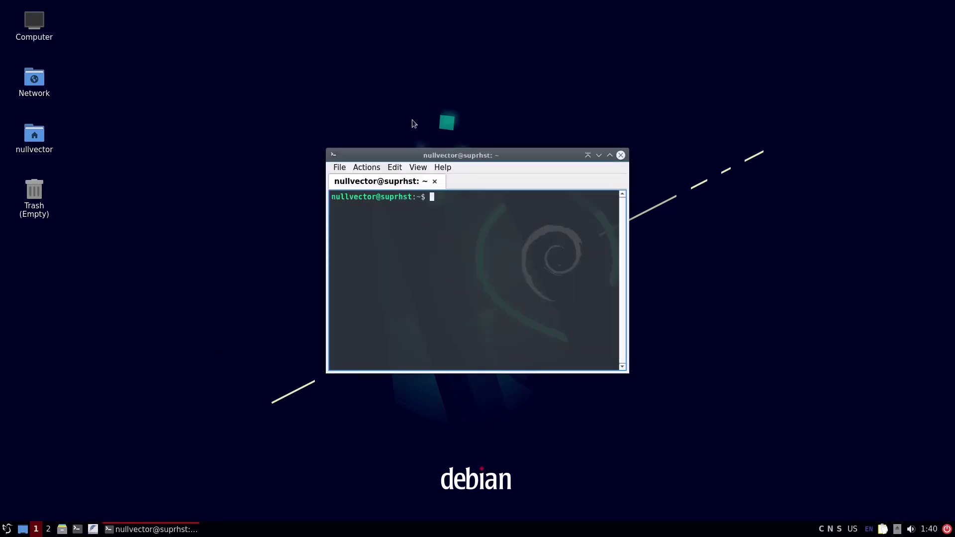
{"action": "double_click", "coordinate": [517, 158]}
{"action": "type", "text": "df -h"}
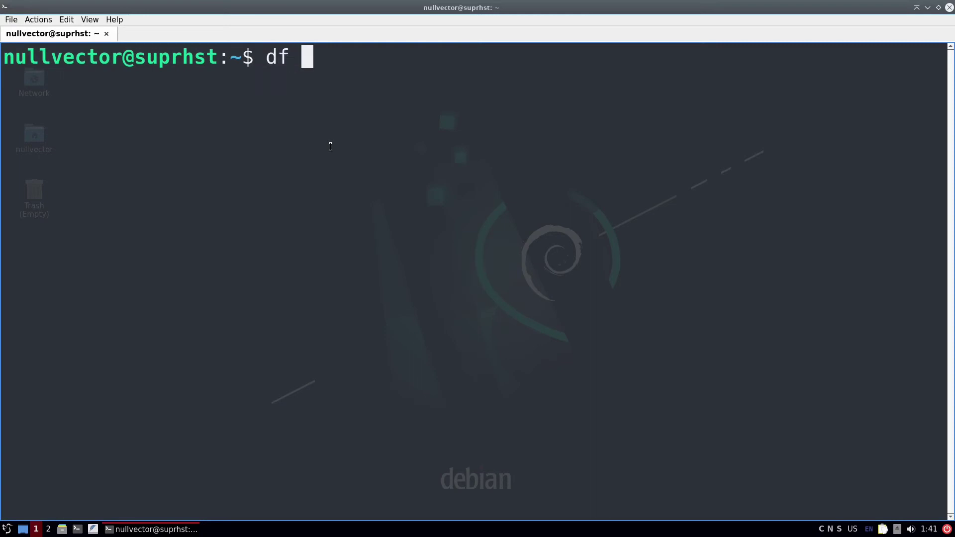
{"action": "key", "text": "Return"}
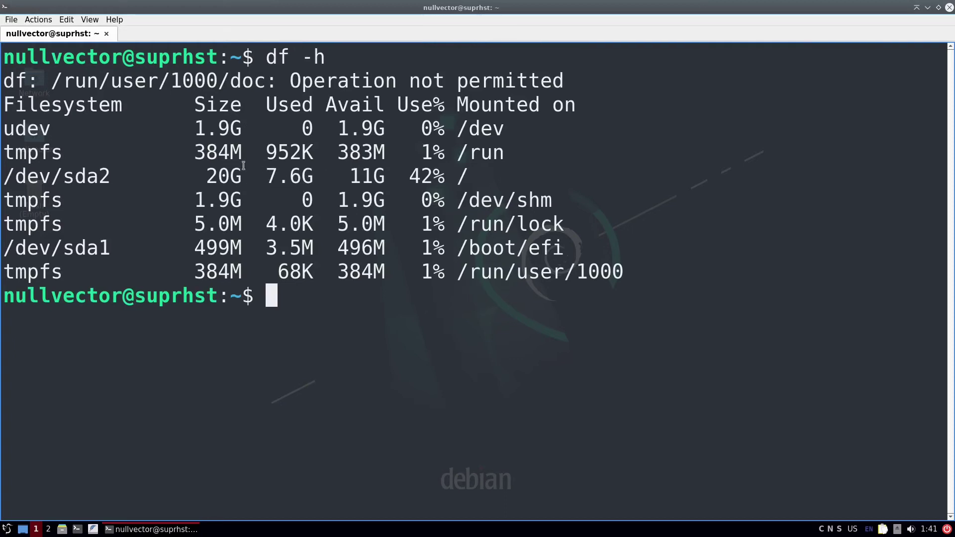
{"action": "left_click_drag", "start_coordinate": [452, 169], "coordinate": [265, 176]}
{"action": "left_click", "coordinate": [631, 180]}
Browse the application menu categories down to Preferences > LXQt settings.
{"action": "left_click", "coordinate": [7, 529]}
{"action": "mouse_move", "coordinate": [46, 338]}
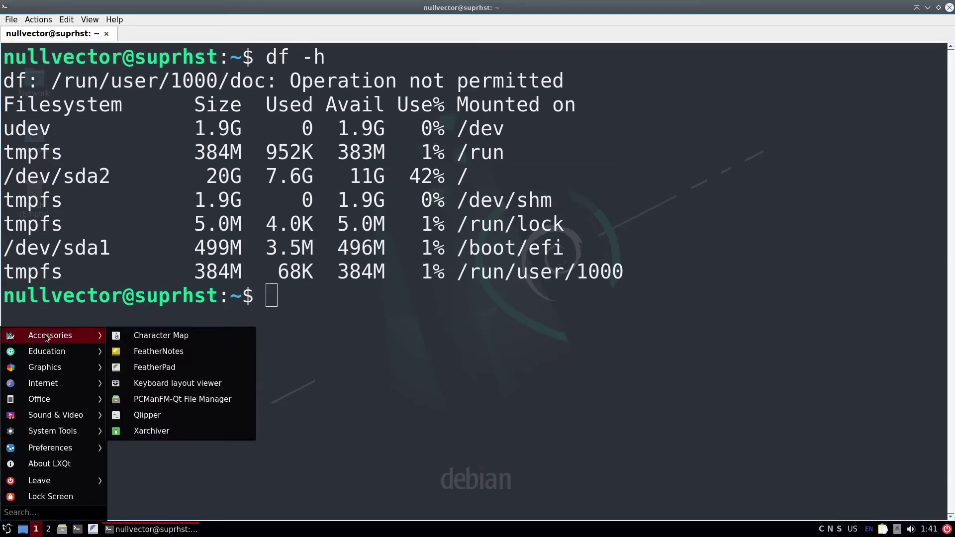
{"action": "mouse_move", "coordinate": [64, 354]}
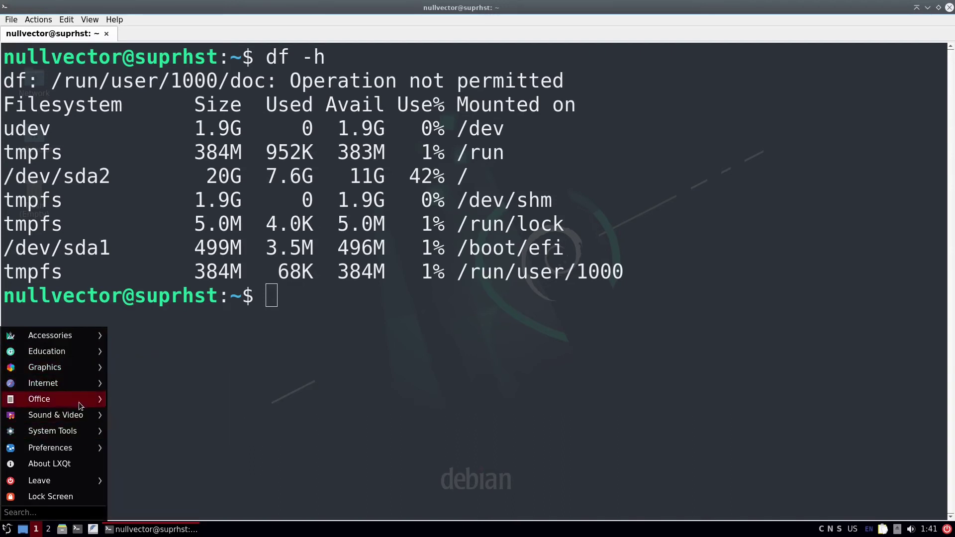
{"action": "mouse_move", "coordinate": [81, 404]}
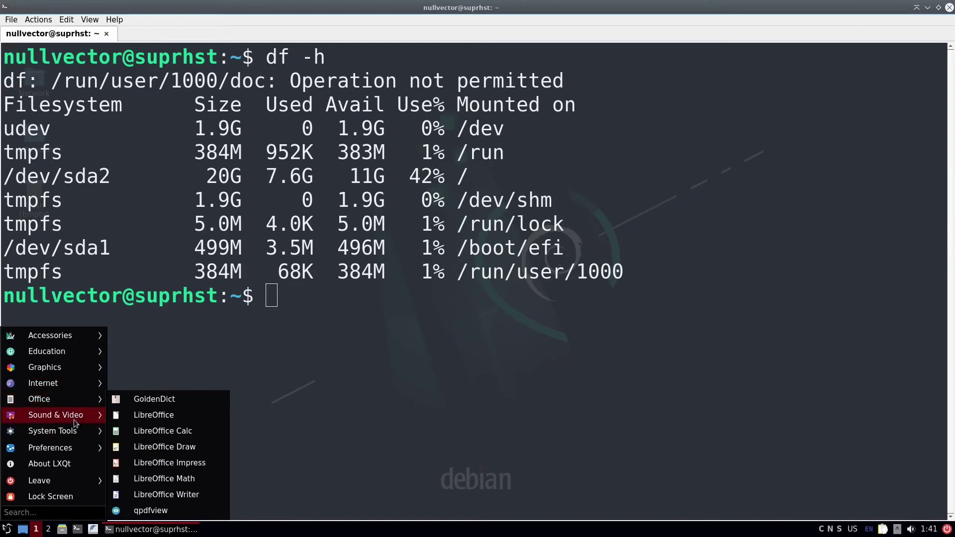
{"action": "mouse_move", "coordinate": [73, 419]}
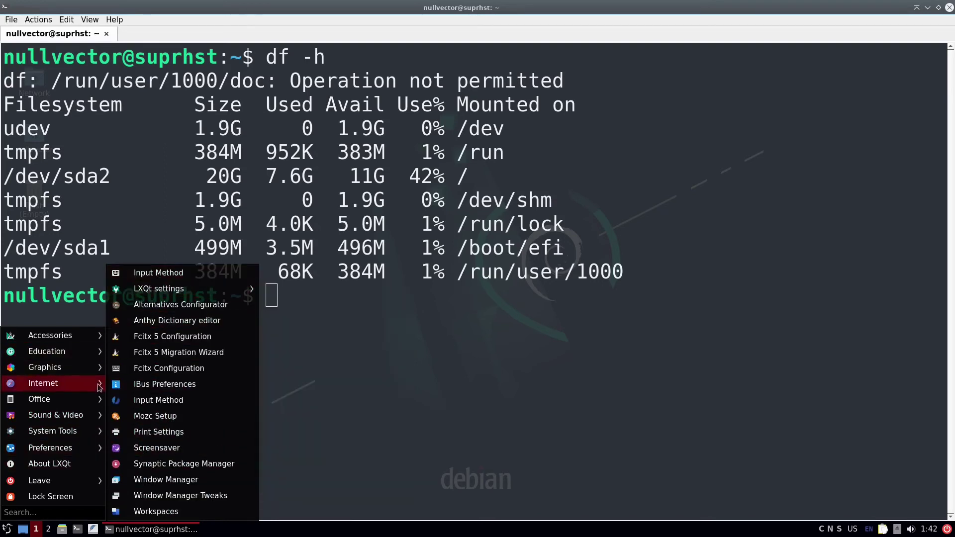
{"action": "mouse_move", "coordinate": [70, 480]}
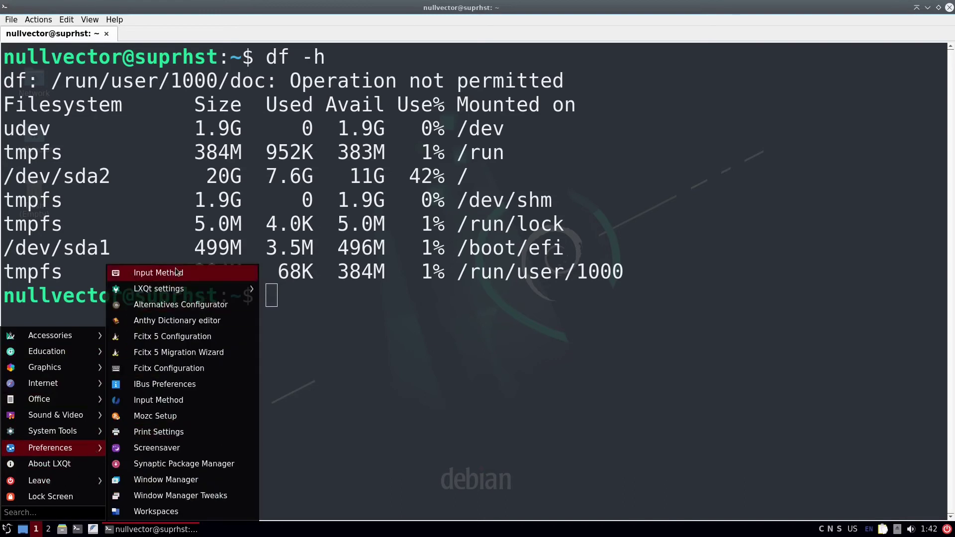
{"action": "mouse_move", "coordinate": [182, 292]}
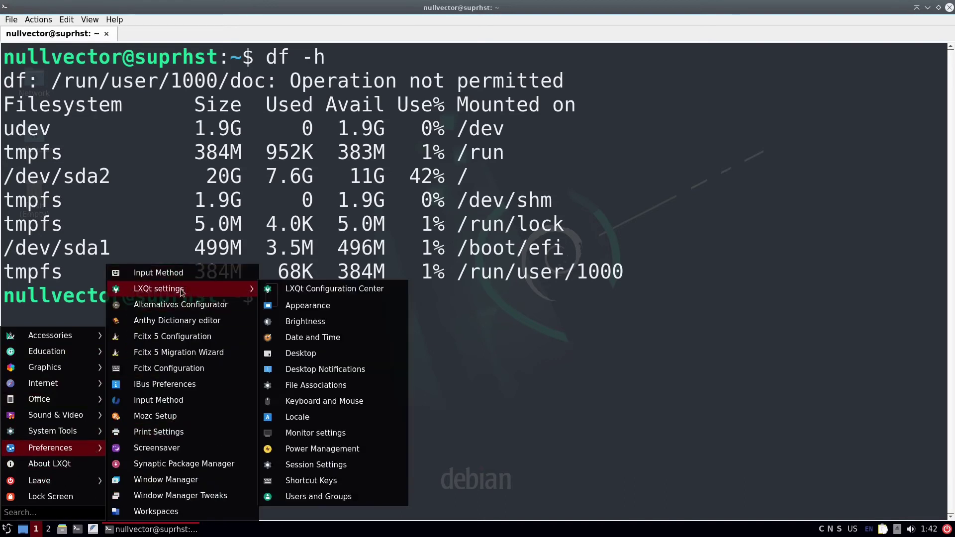
Launch LXQt Configuration Center from the menu and maximize its window.
{"action": "left_click", "coordinate": [321, 292]}
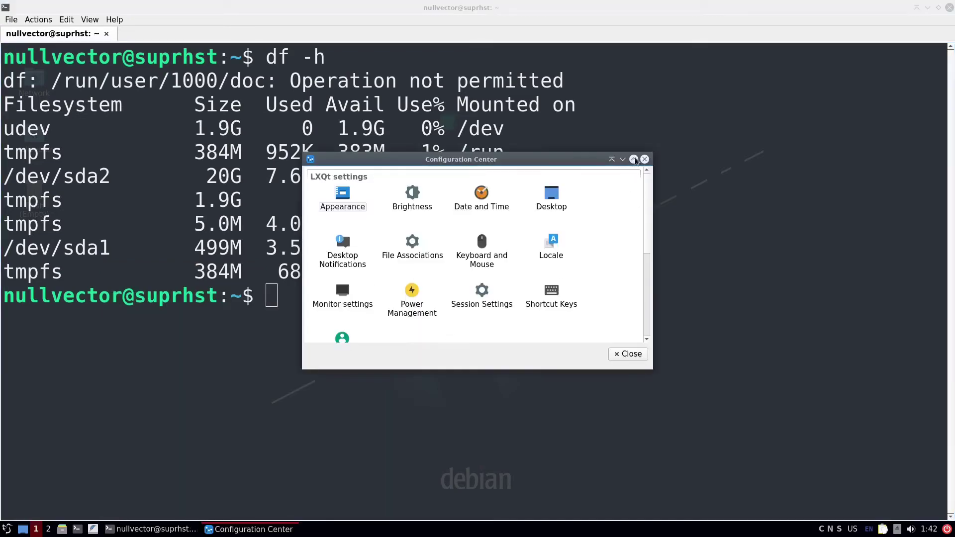
{"action": "left_click", "coordinate": [633, 159]}
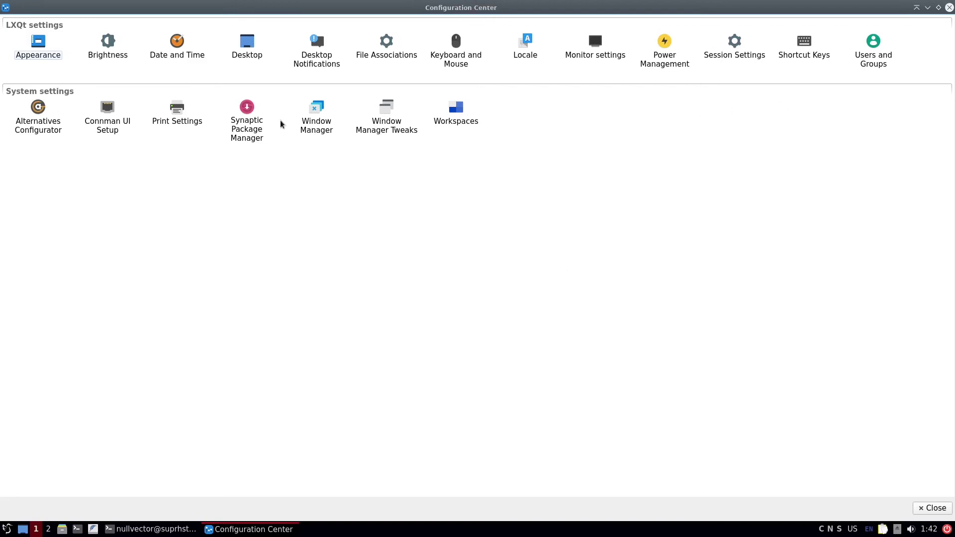
Close the Configuration Center and run free -h, highlighting the 475Mi of used memory.
{"action": "left_click", "coordinate": [949, 7]}
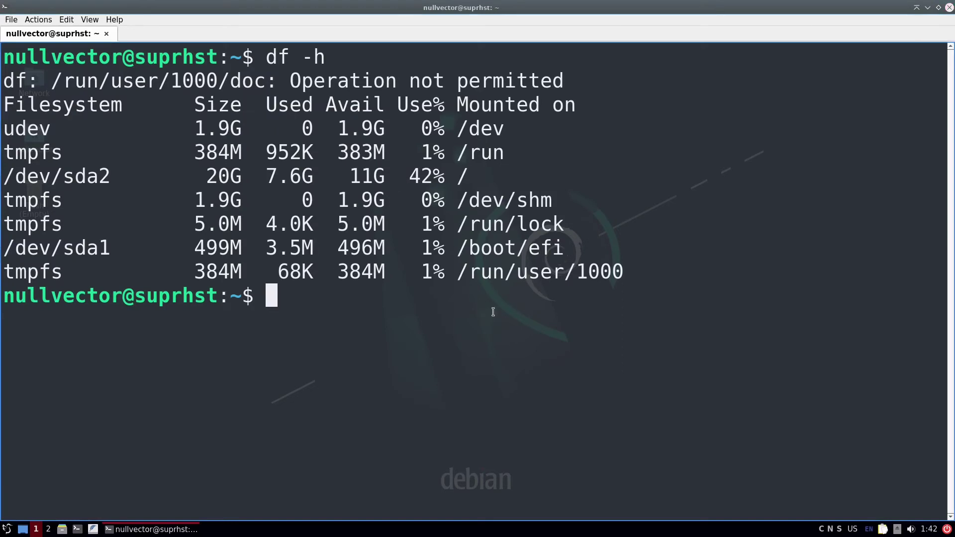
{"action": "type", "text": "frr"}
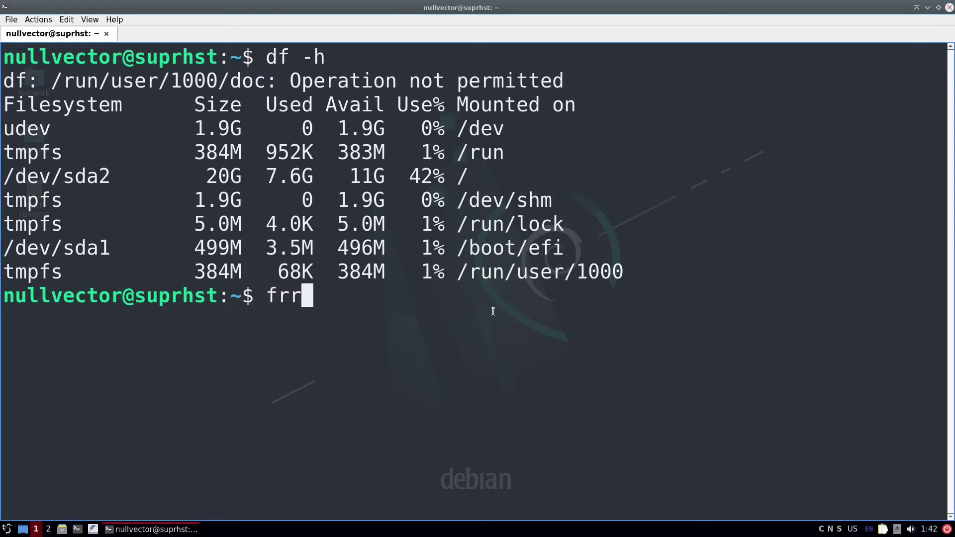
{"action": "key", "text": "BackSpace"}
{"action": "key", "text": "BackSpace"}
{"action": "key", "text": "BackSpace"}
{"action": "key", "text": "ctrl+l"}
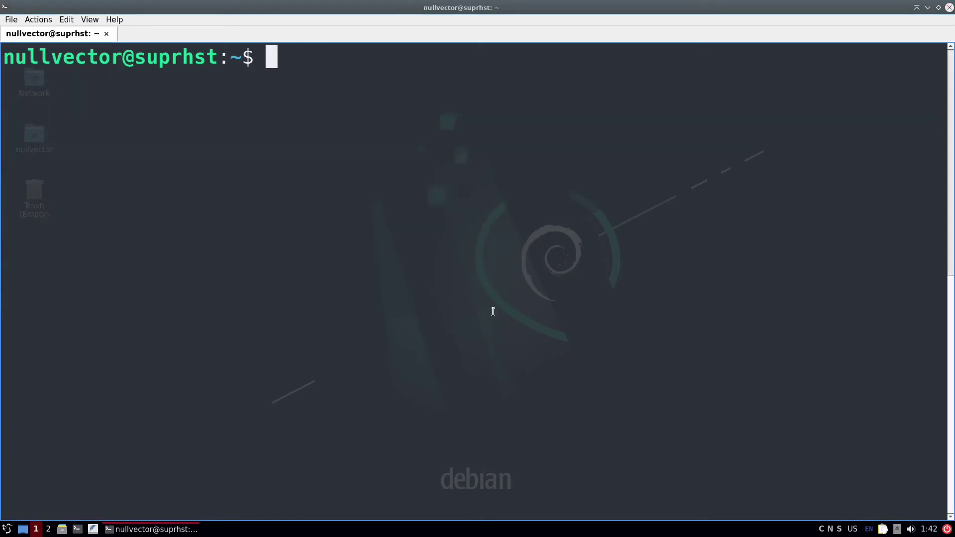
{"action": "type", "text": "free -h"}
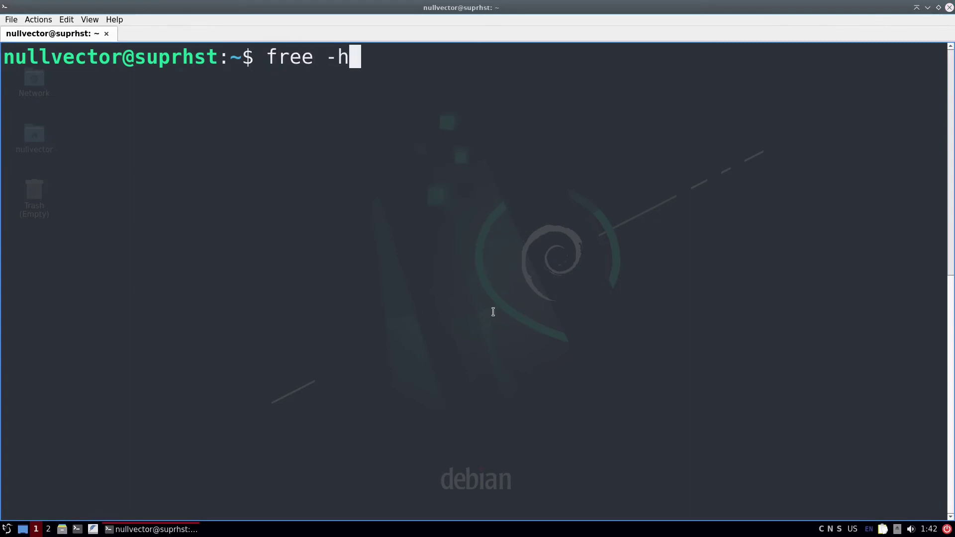
{"action": "key", "text": "Return"}
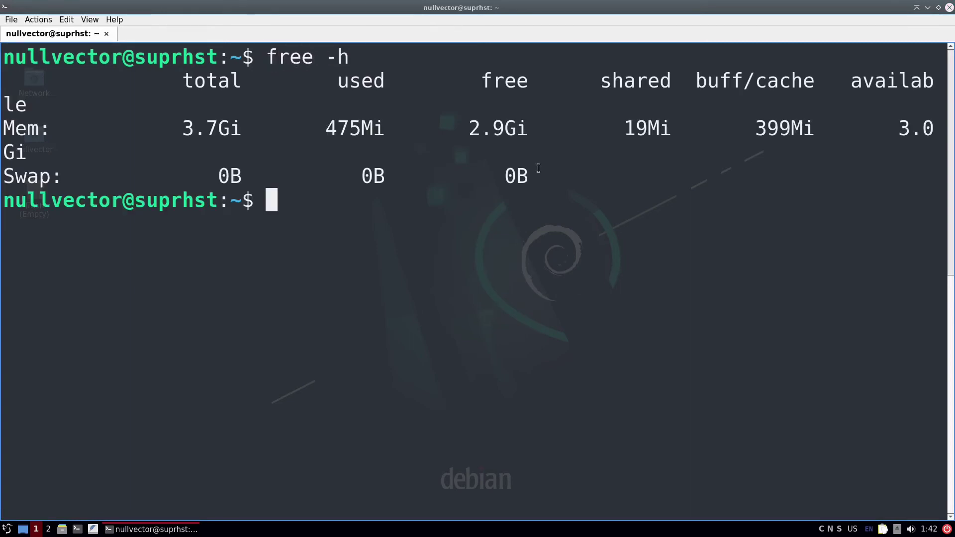
{"action": "left_click_drag", "start_coordinate": [326, 127], "coordinate": [379, 129]}
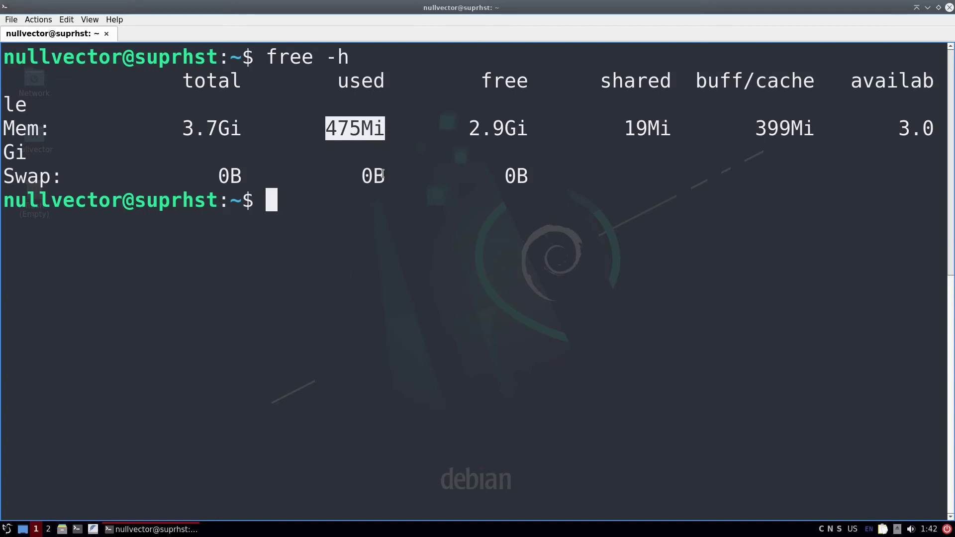
Clear the terminal and run uname -r, which reports kernel 5.10.0-8-amd64.
{"action": "key", "text": "ctrl+l"}
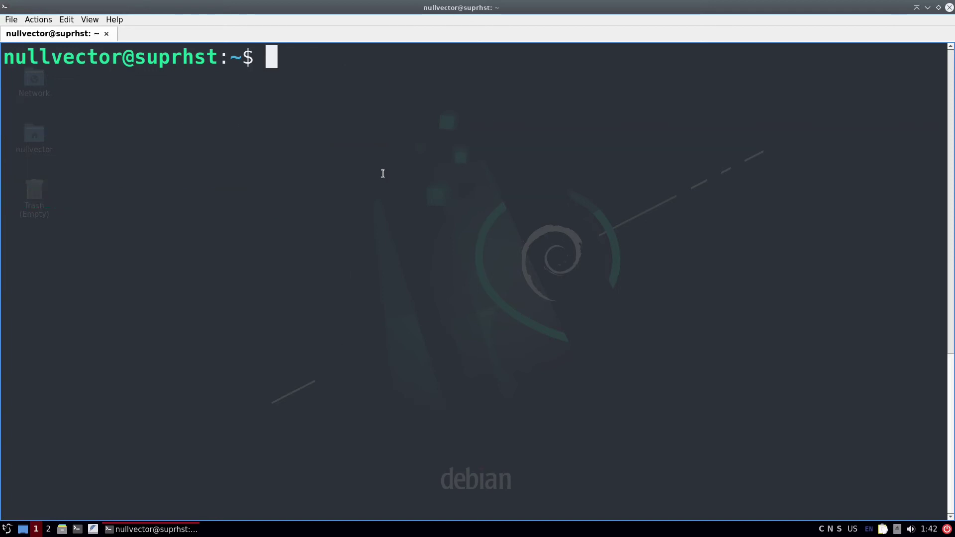
{"action": "type", "text": "unam"}
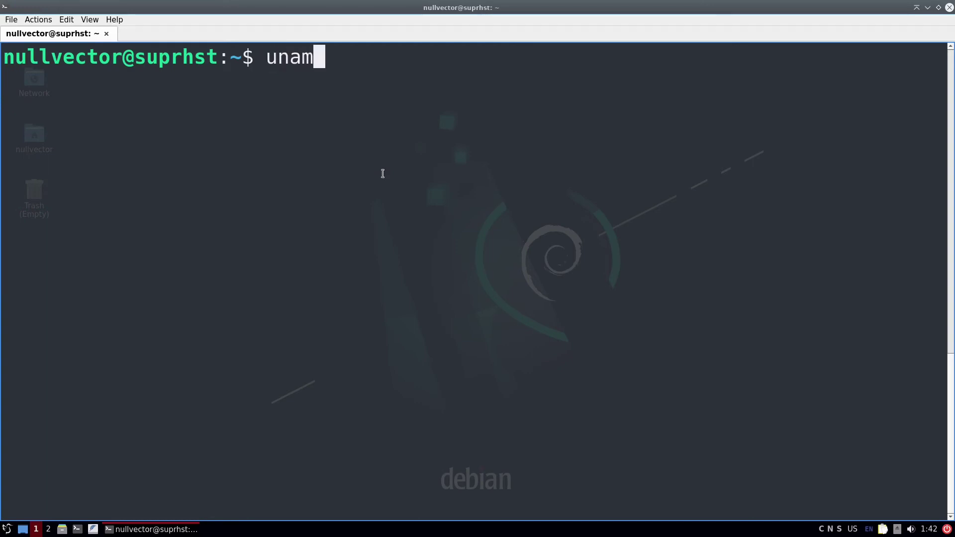
{"action": "type", "text": "e -r"}
{"action": "key", "text": "Return"}
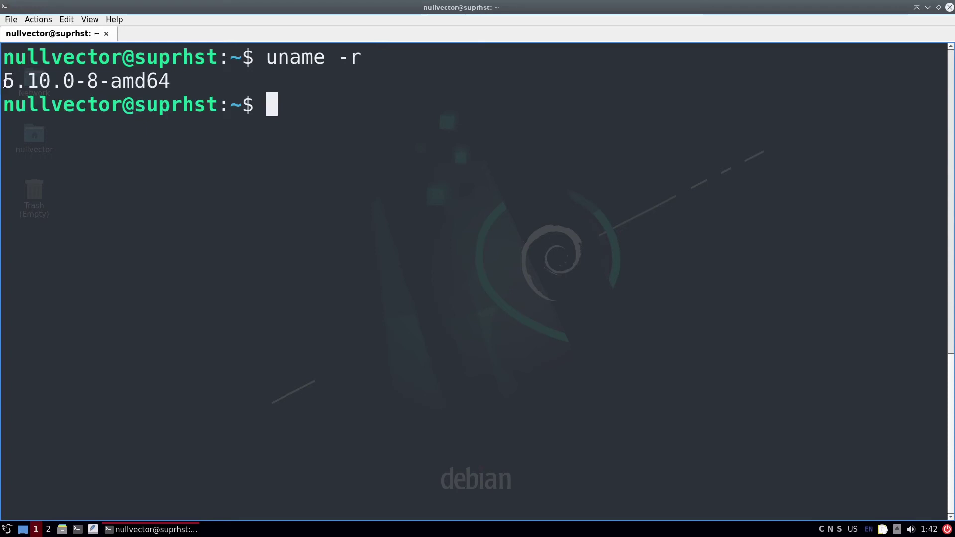
{"action": "left_click_drag", "start_coordinate": [4, 82], "coordinate": [61, 80]}
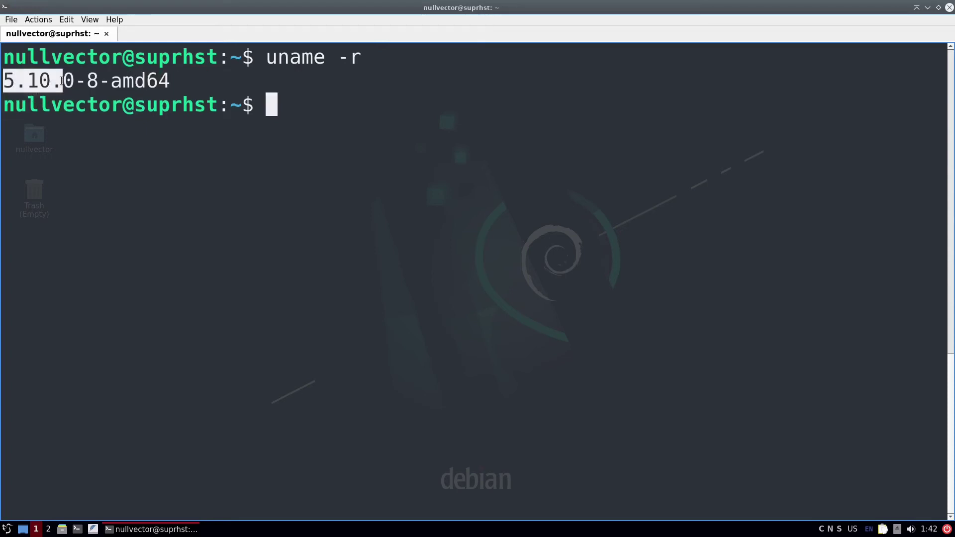
{"action": "left_click", "coordinate": [370, 97]}
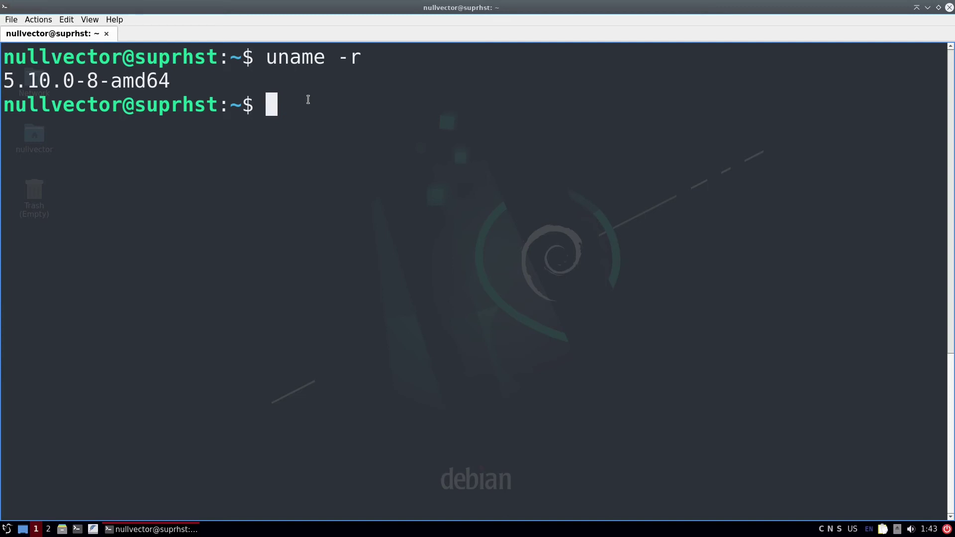
Run 'sudo apt update && sudo apt upgrade', submit the sudo password and accept the 72 upgrades.
{"action": "type", "text": "sudo apy"}
{"action": "key", "text": "BackSpace"}
{"action": "type", "text": "t update "}
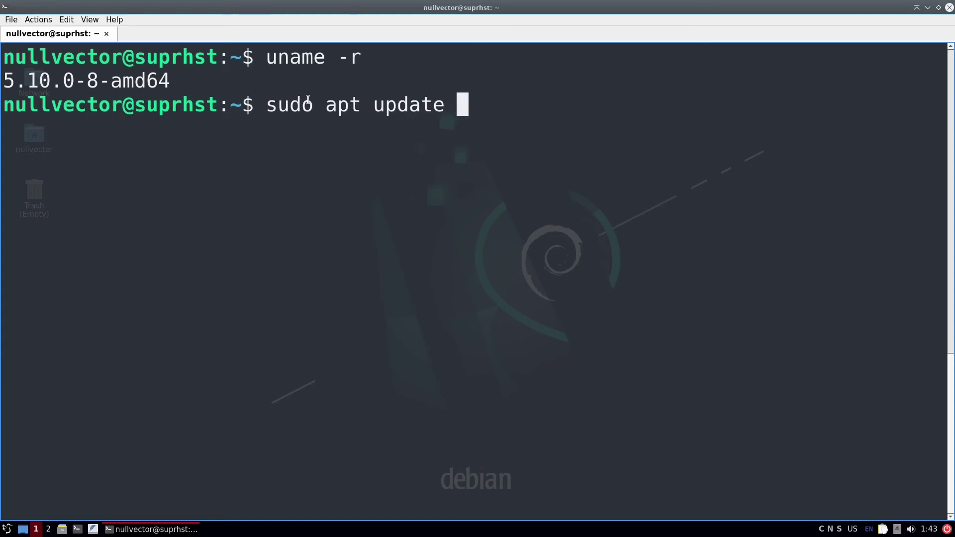
{"action": "type", "text": "&&"}
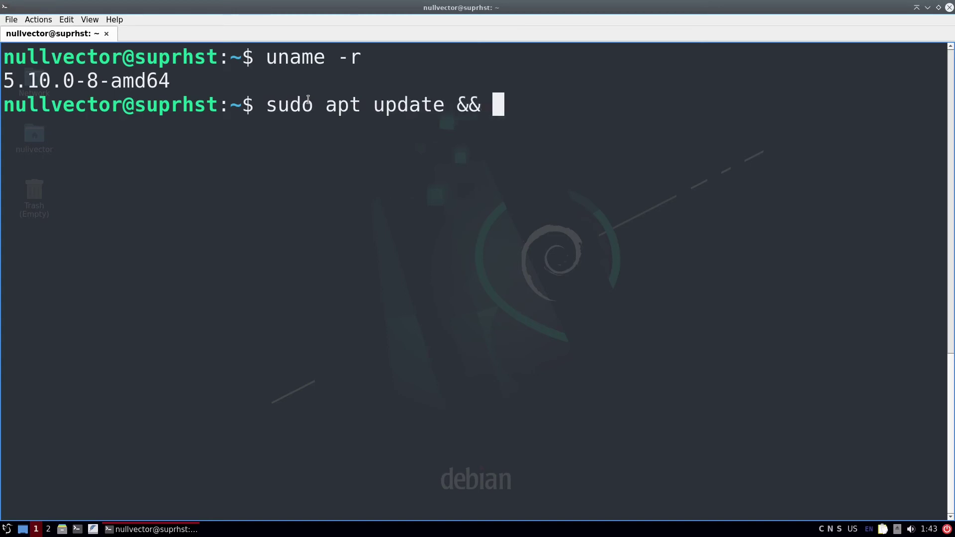
{"action": "type", "text": " sudo apt "}
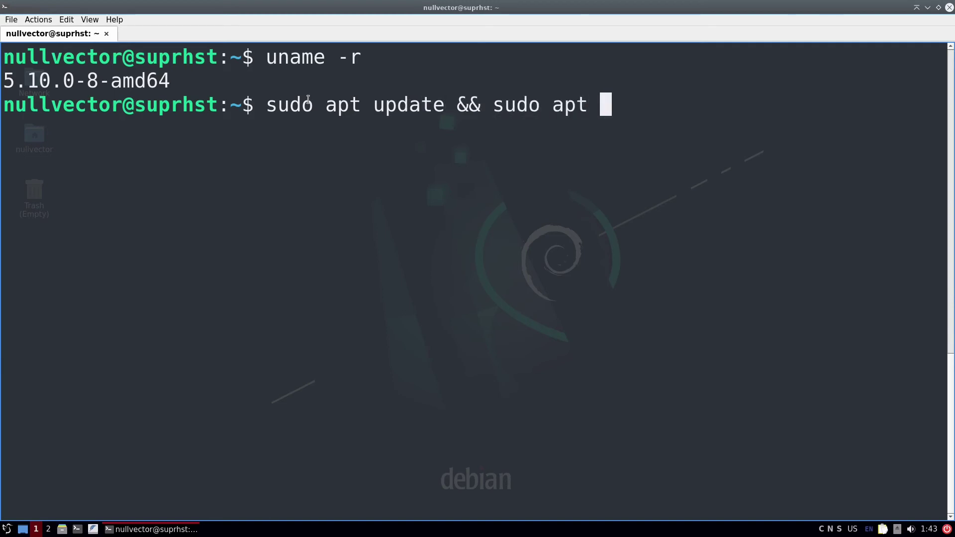
{"action": "type", "text": "upgr"}
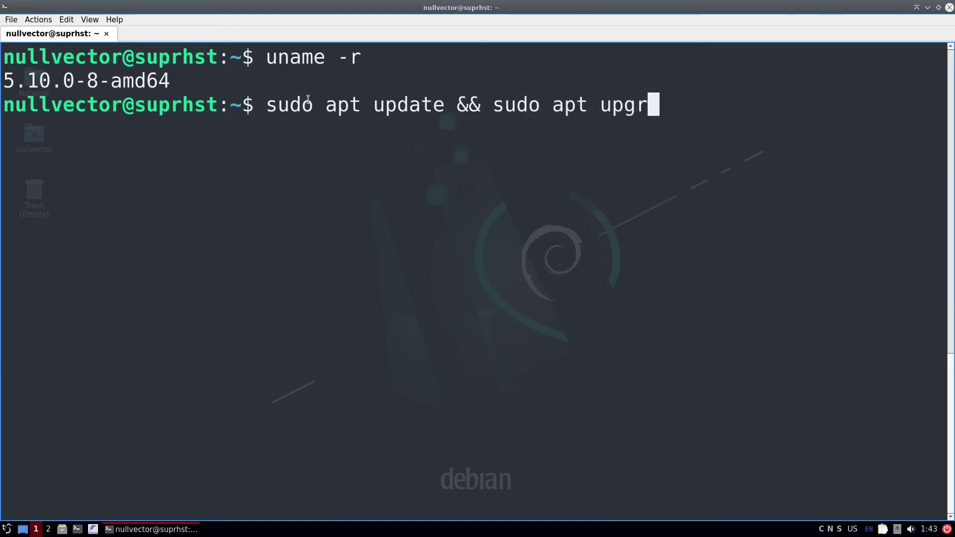
{"action": "type", "text": "ade"}
{"action": "key", "text": "Return"}
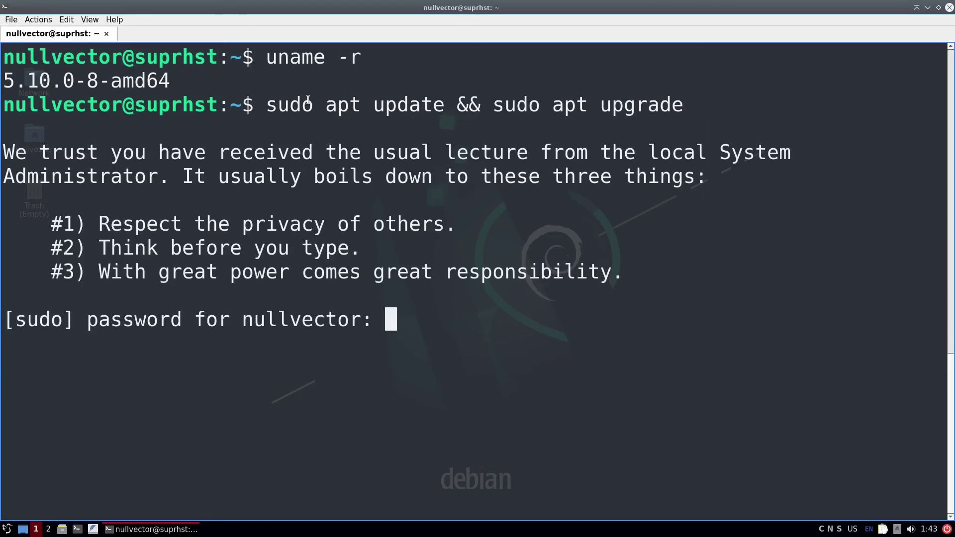
{"action": "key", "text": "Return"}
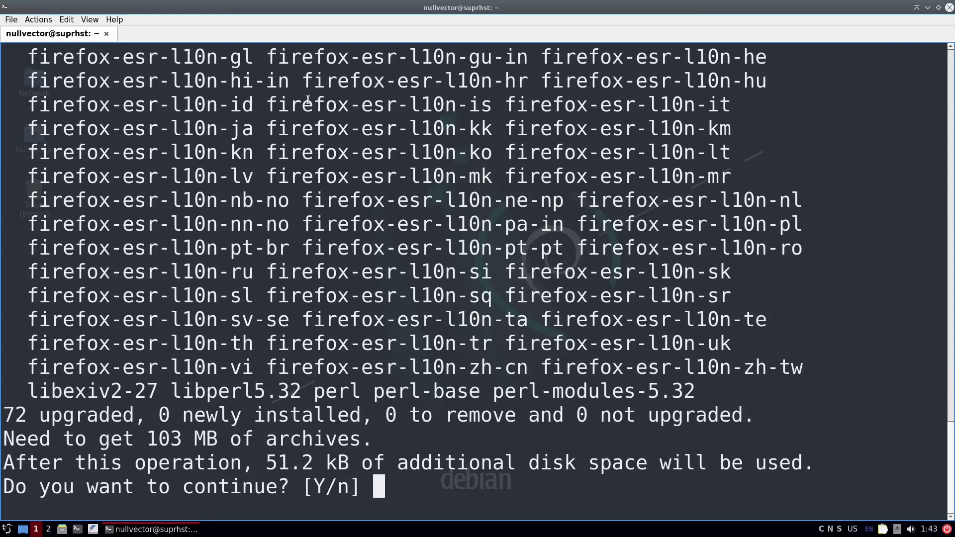
{"action": "type", "text": "y"}
{"action": "key", "text": "Return"}
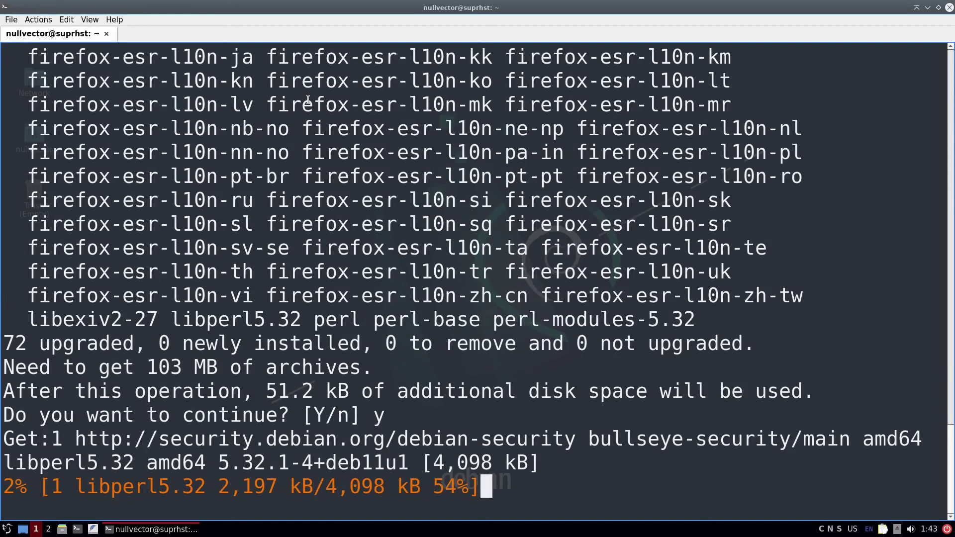
Open the home folder in the file manager while the upgrade continues in the terminal.
{"action": "left_click", "coordinate": [928, 8]}
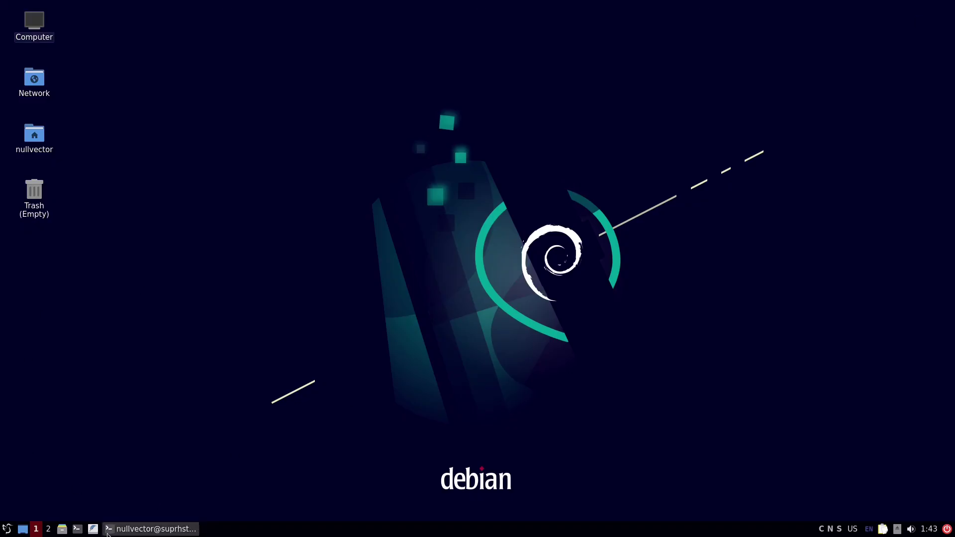
{"action": "left_click", "coordinate": [62, 529]}
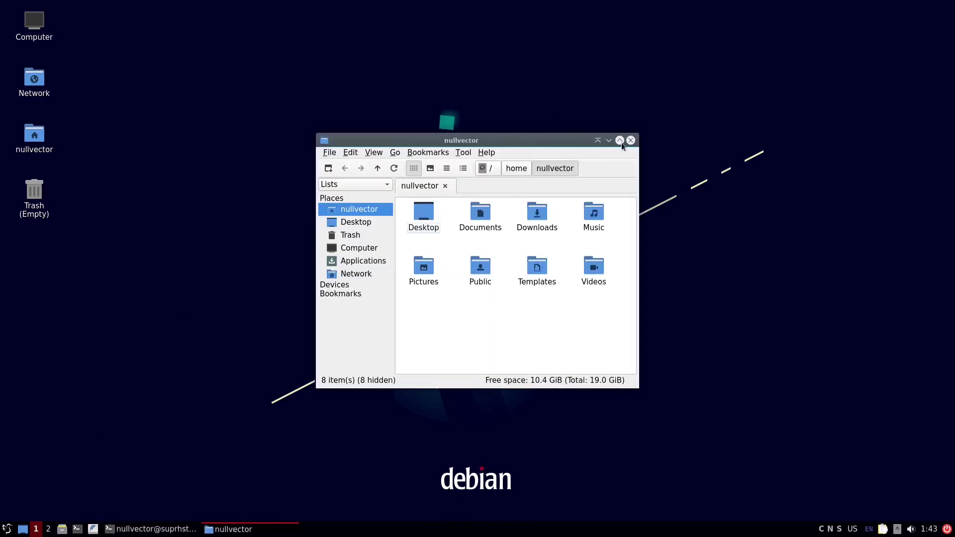
{"action": "left_click", "coordinate": [139, 529]}
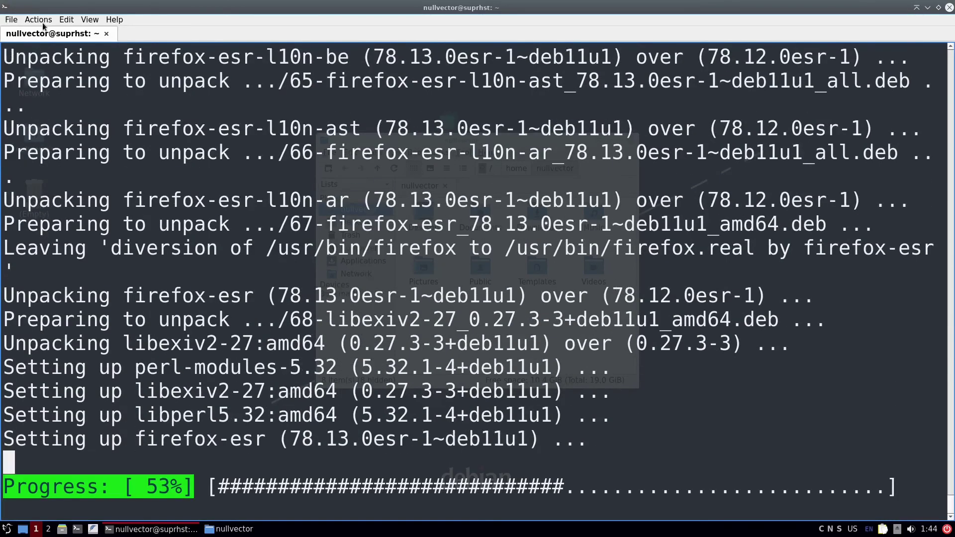
In a new, larger-text terminal tab, run aa-enabled to check AppArmor.
{"action": "left_click", "coordinate": [11, 20]}
{"action": "left_click", "coordinate": [31, 31]}
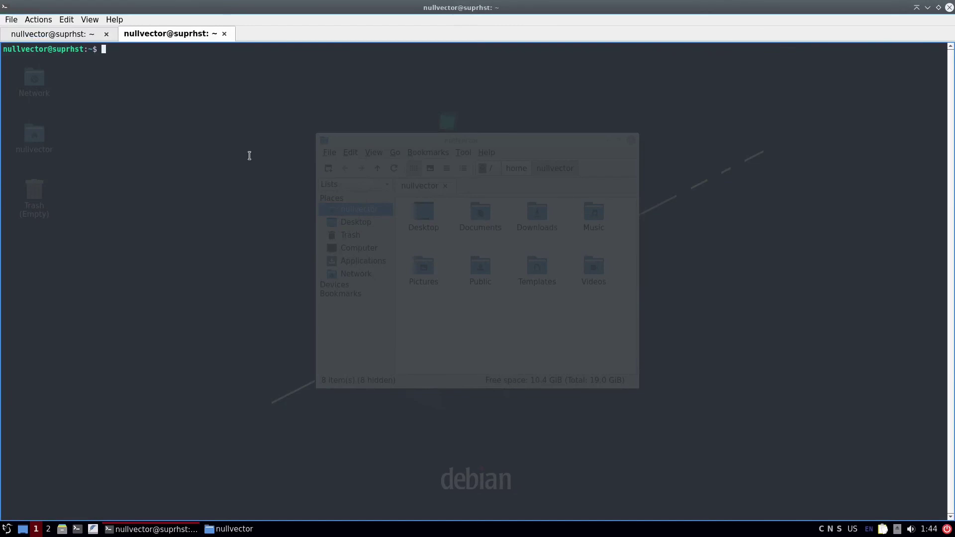
{"action": "key", "text": "ctrl+plus"}
{"action": "key", "text": "ctrl+plus"}
{"action": "key", "text": "ctrl+plus"}
{"action": "key", "text": "ctrl+plus"}
{"action": "key", "text": "ctrl+plus"}
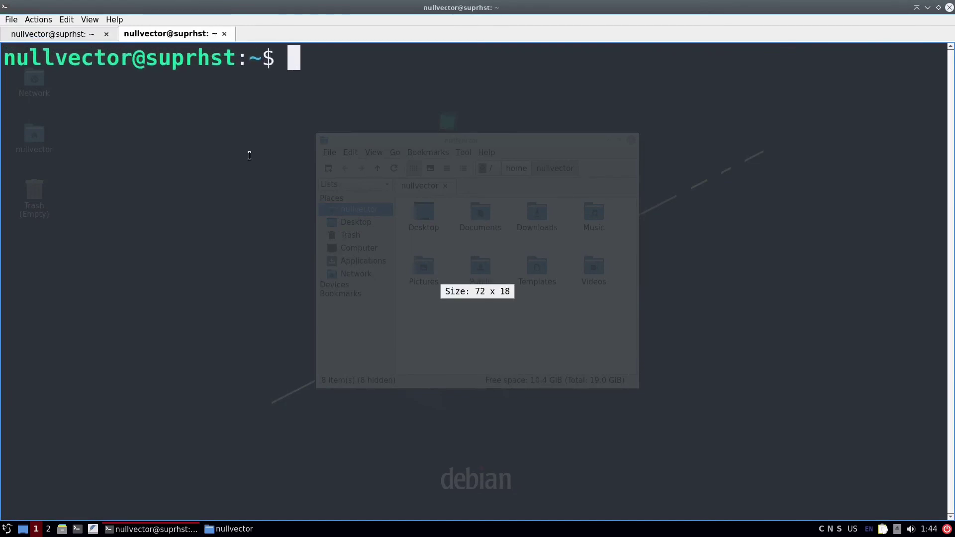
{"action": "type", "text": "aa-e"}
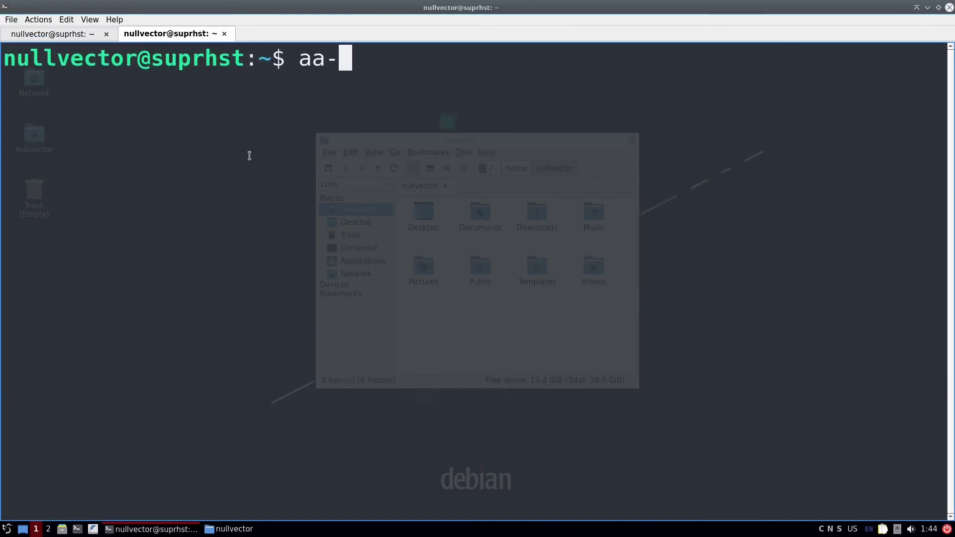
{"action": "type", "text": "n"}
{"action": "key", "text": "Tab"}
{"action": "key", "text": "Return"}
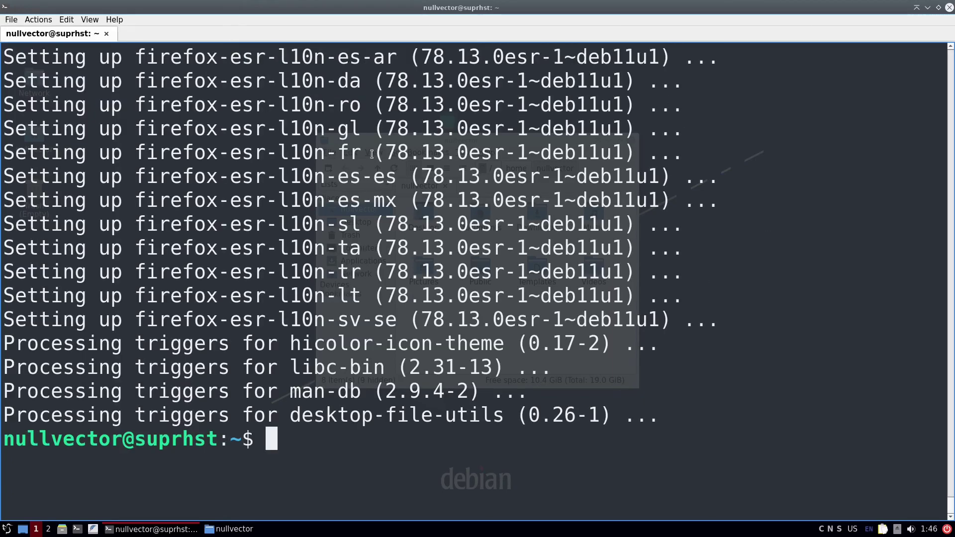
Clear the screen, run uname -r to show the kernel version, and close the terminal.
{"action": "key", "text": "ctrl+l"}
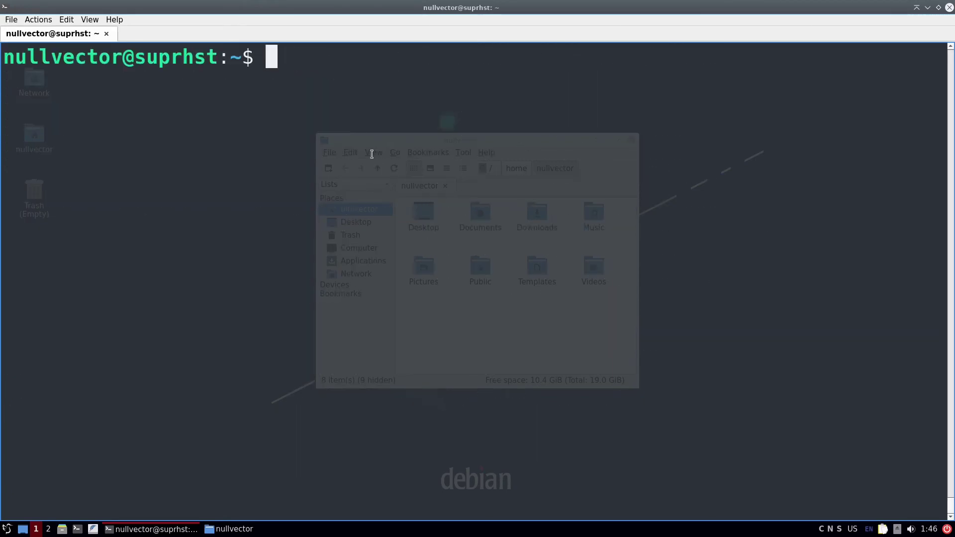
{"action": "type", "text": "uname -r"}
{"action": "key", "text": "Return"}
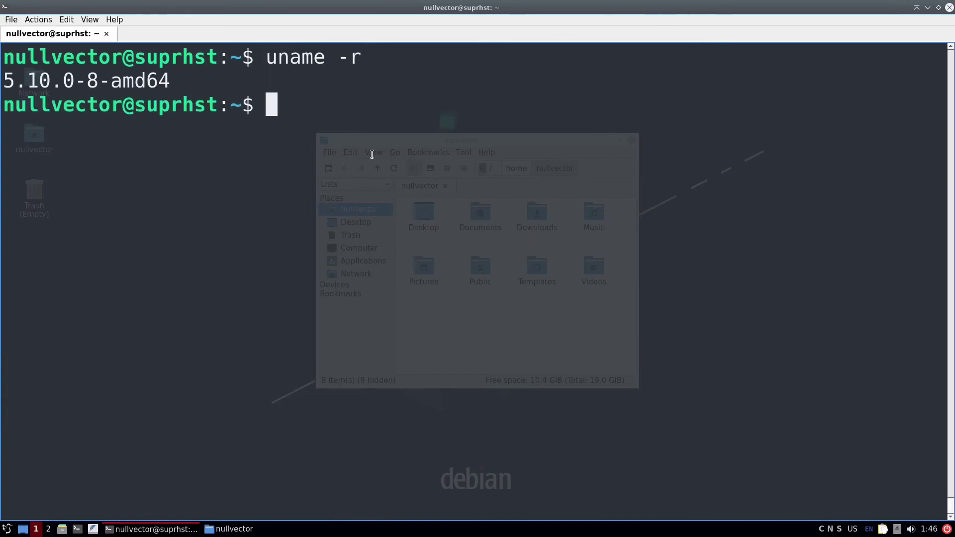
{"action": "left_click", "coordinate": [949, 7]}
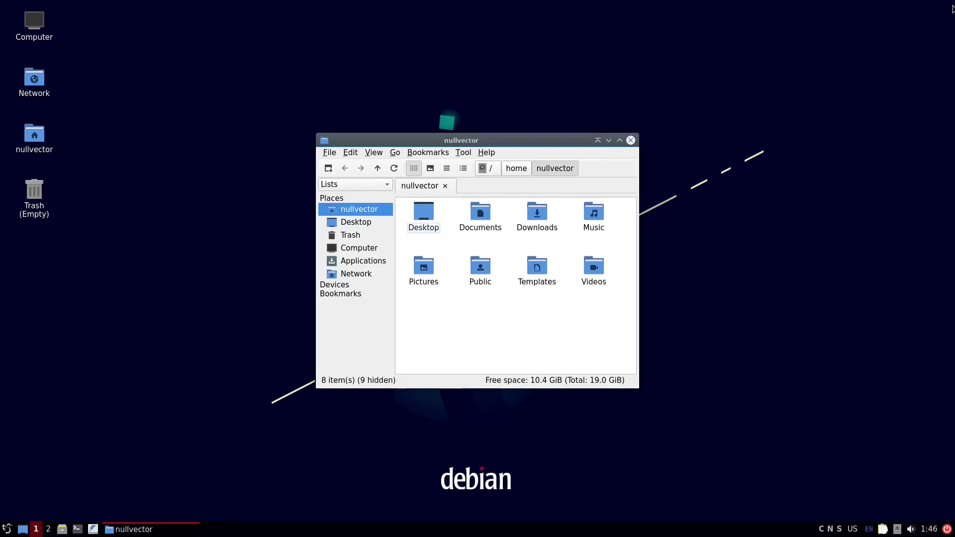
Close the home folder window and dismiss the application menu.
{"action": "left_click", "coordinate": [630, 140]}
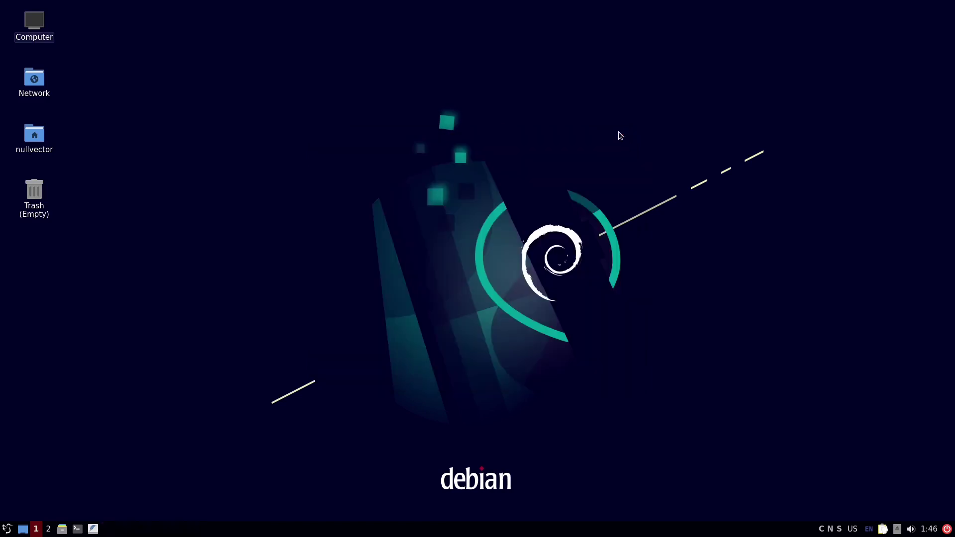
{"action": "left_click", "coordinate": [8, 528]}
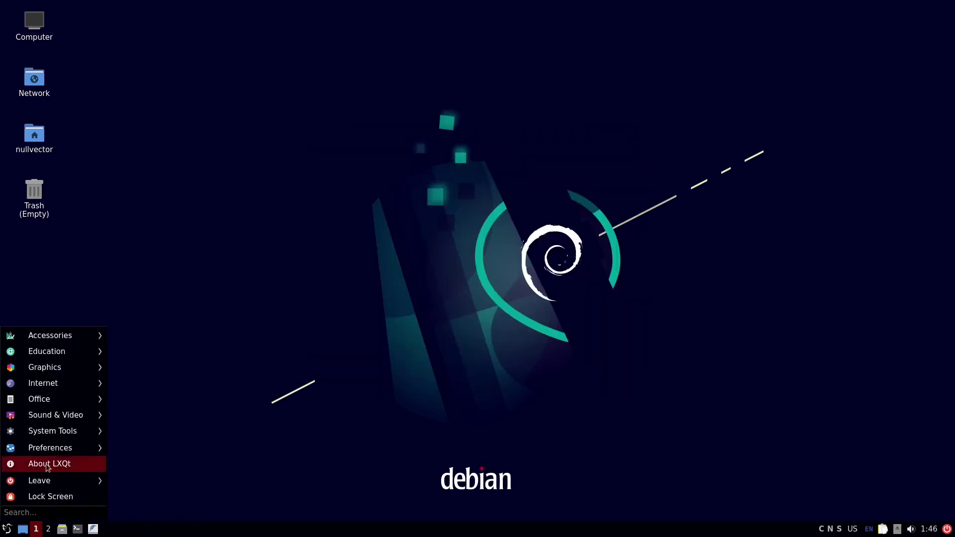
{"action": "mouse_move", "coordinate": [50, 335]}
{"action": "key", "text": "Escape"}
{"action": "key", "text": "Escape"}
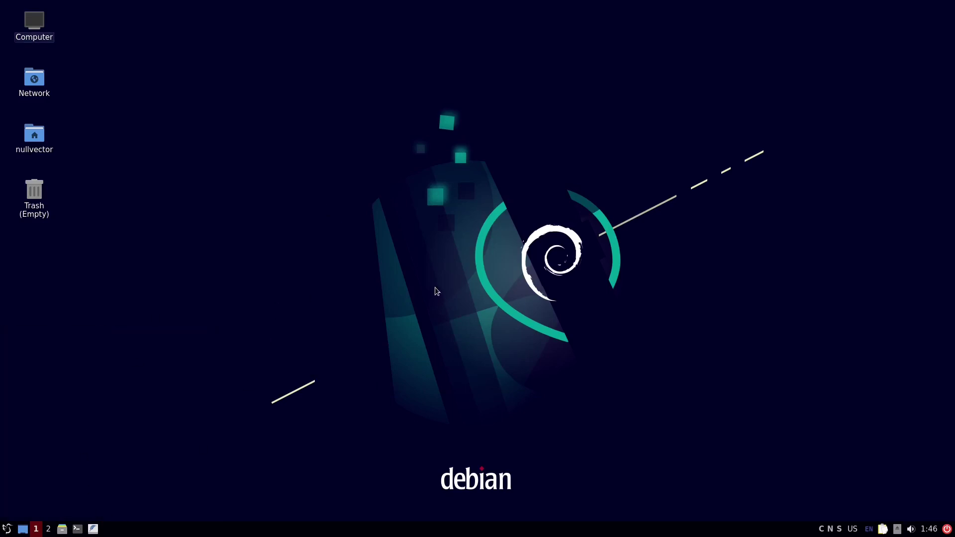
Review the Background wallpaper options in Desktop Preferences and close them without changes.
{"action": "right_click", "coordinate": [324, 138]}
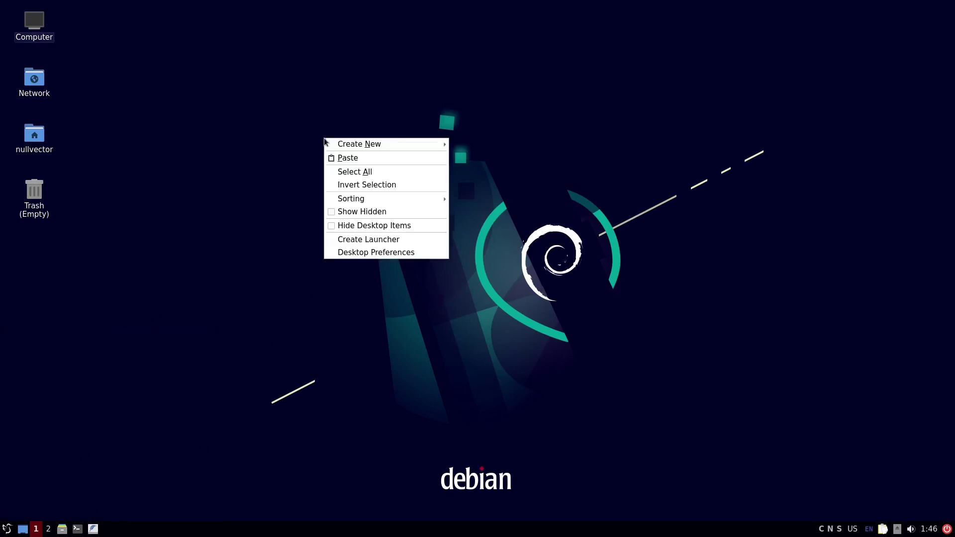
{"action": "left_click", "coordinate": [380, 253]}
{"action": "left_click", "coordinate": [417, 146]}
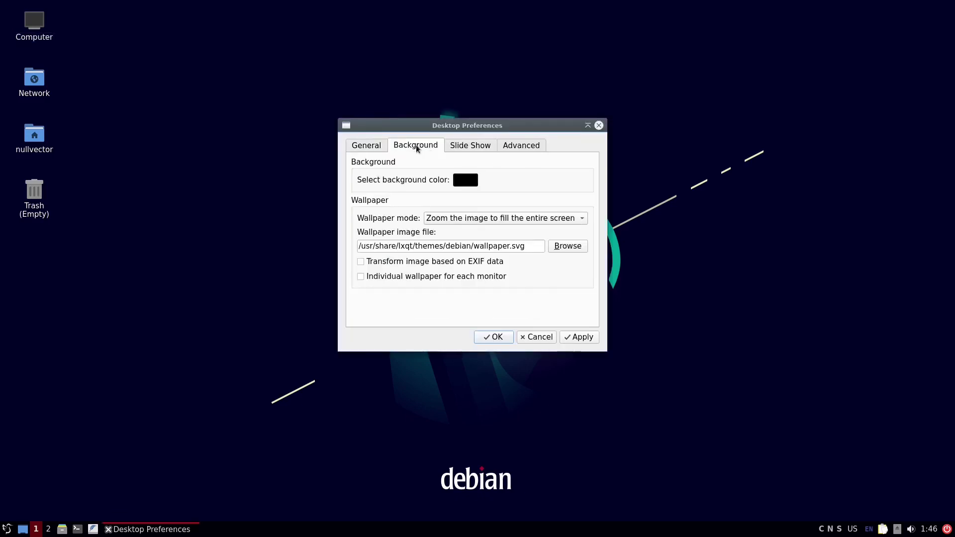
{"action": "left_click", "coordinate": [566, 247]}
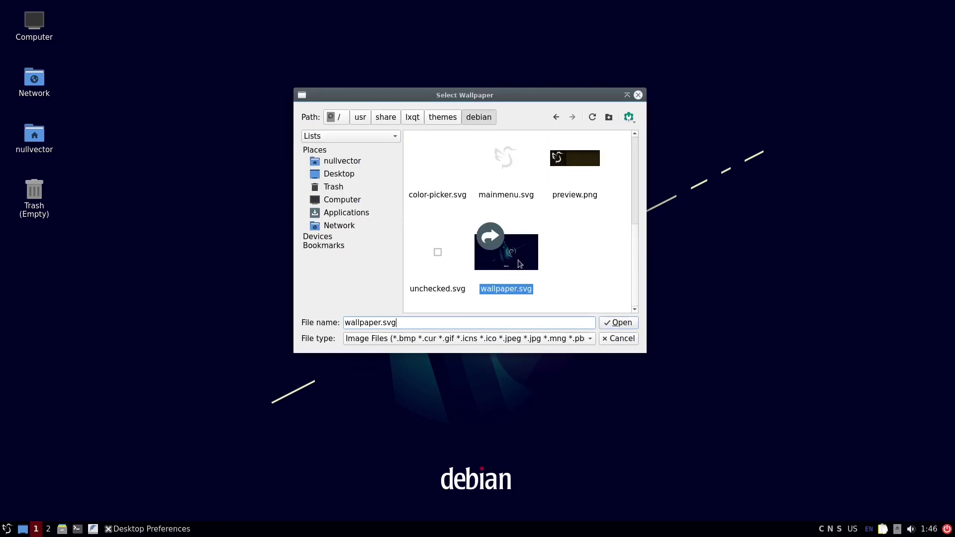
{"action": "left_click", "coordinate": [621, 339]}
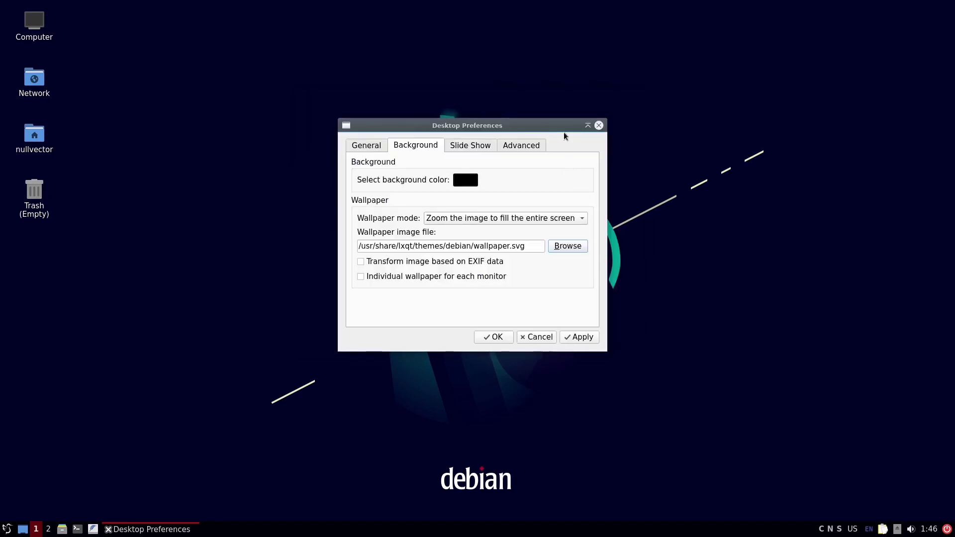
{"action": "left_click", "coordinate": [599, 125]}
{"action": "left_click", "coordinate": [7, 529]}
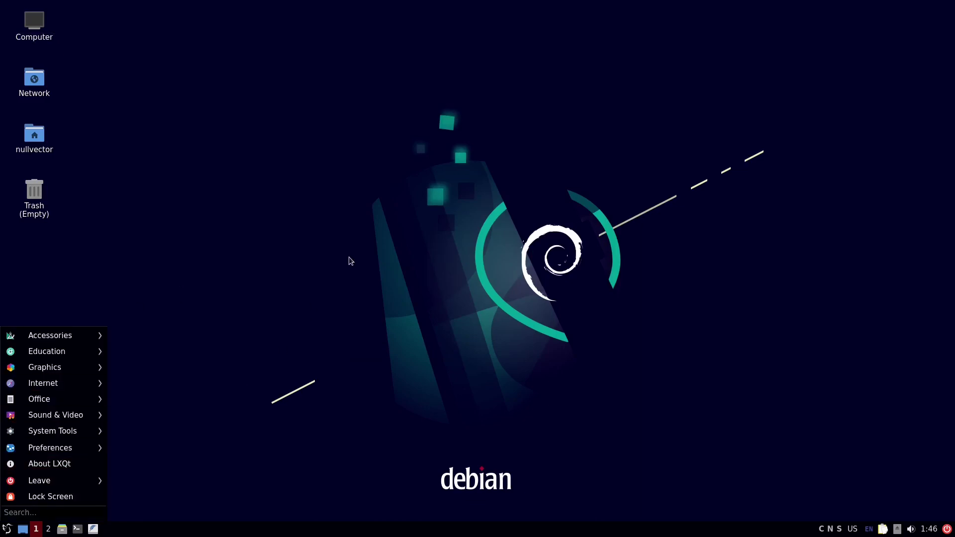
{"action": "left_click", "coordinate": [748, 300]}
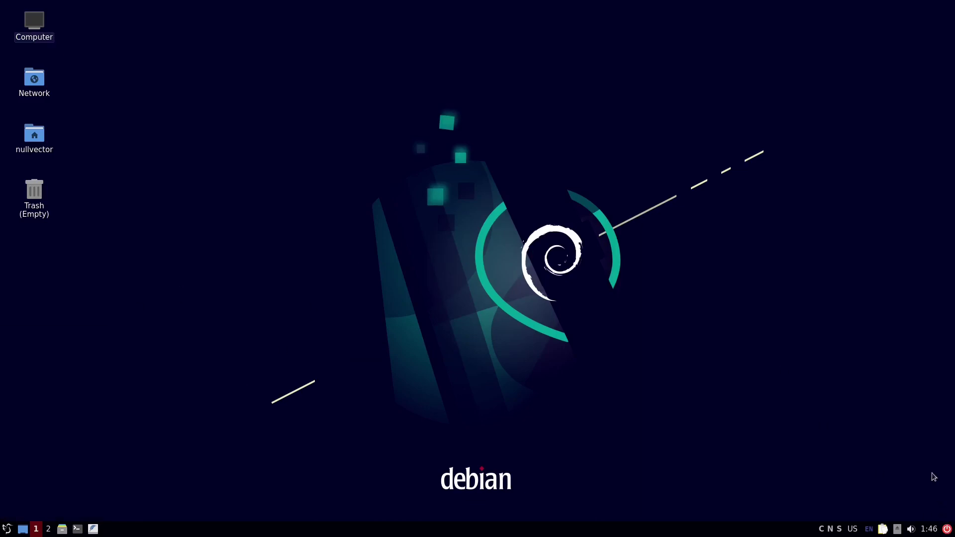